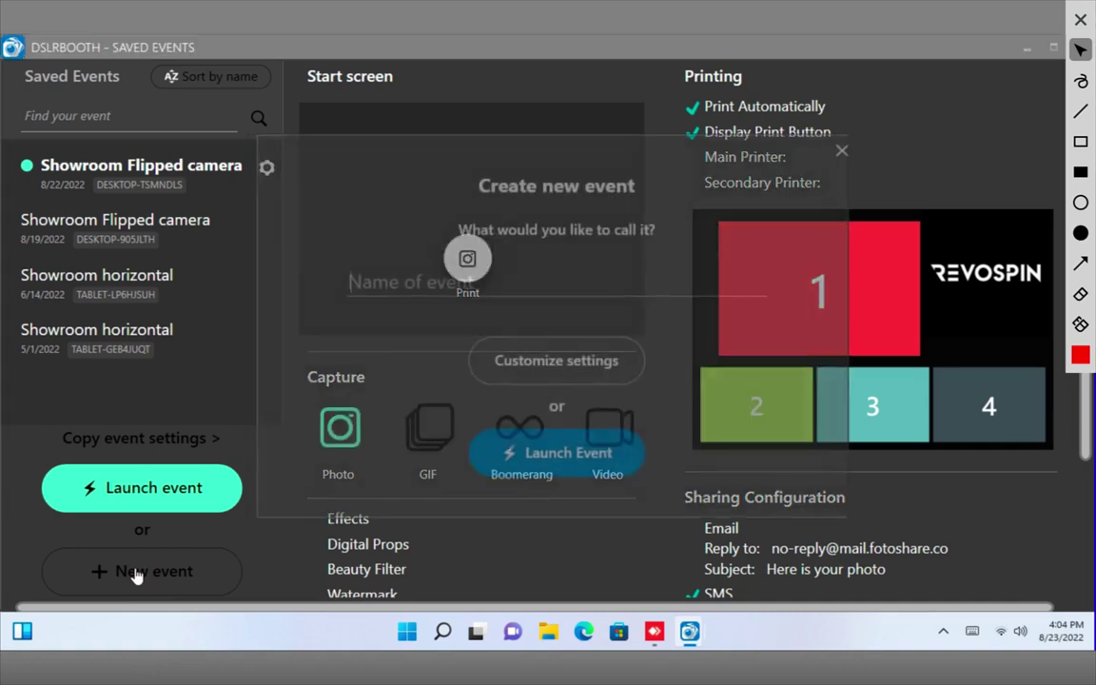
# Create a new event named Training and open its settings for customization.
pyautogui.write('Training')
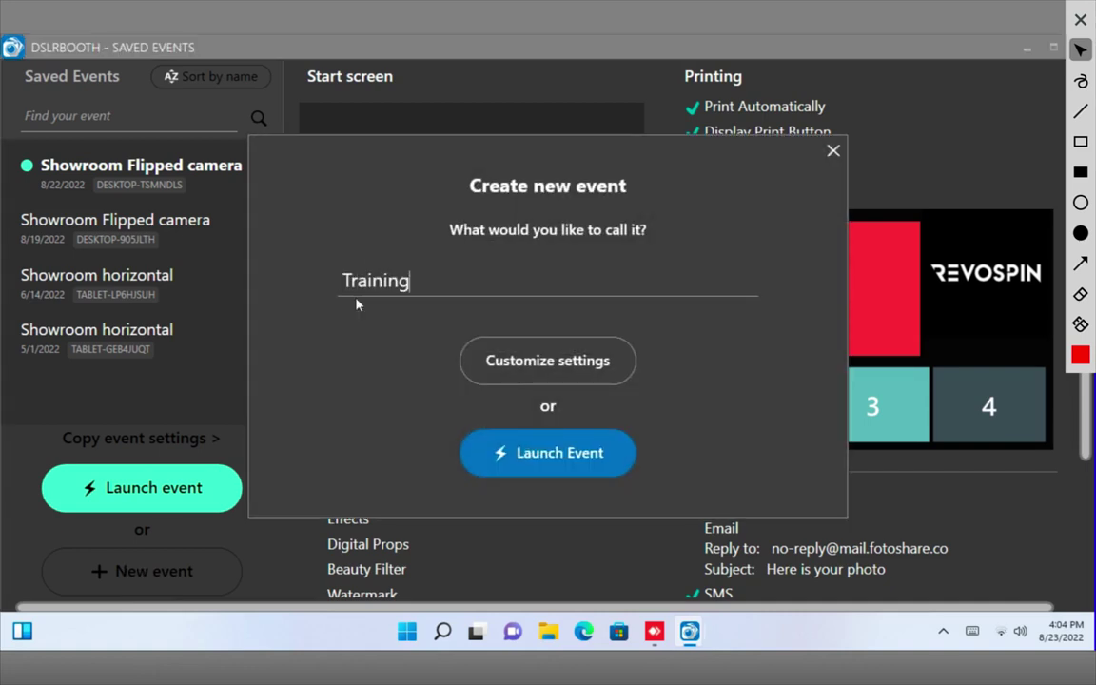
pyautogui.click(542, 361)
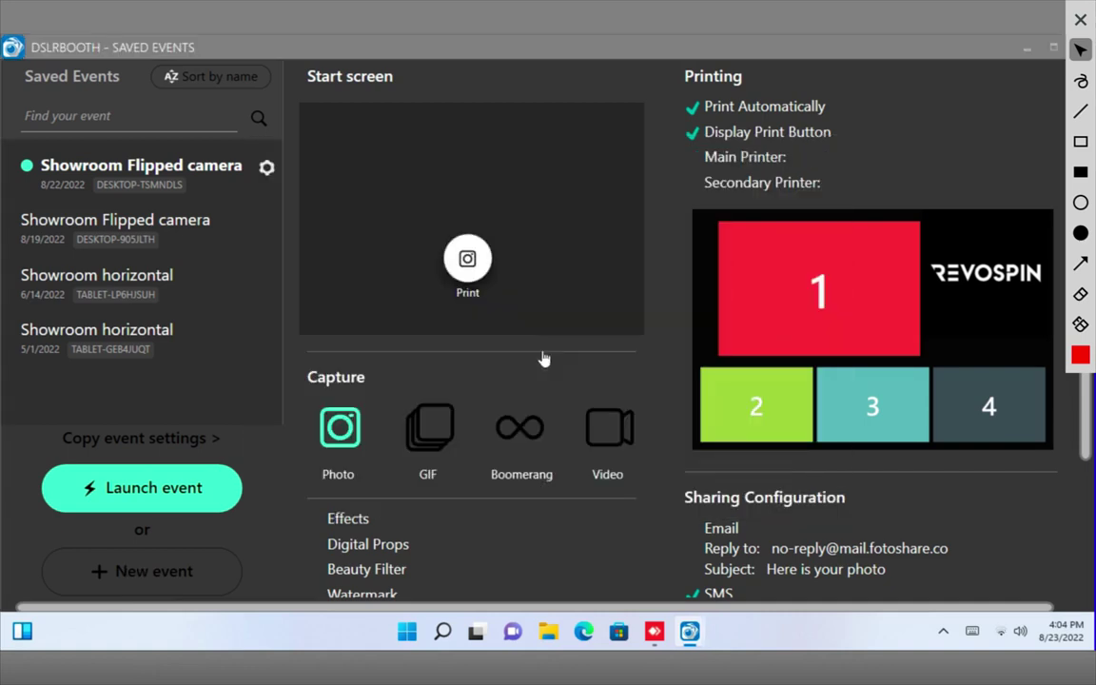
pyautogui.click(267, 168)
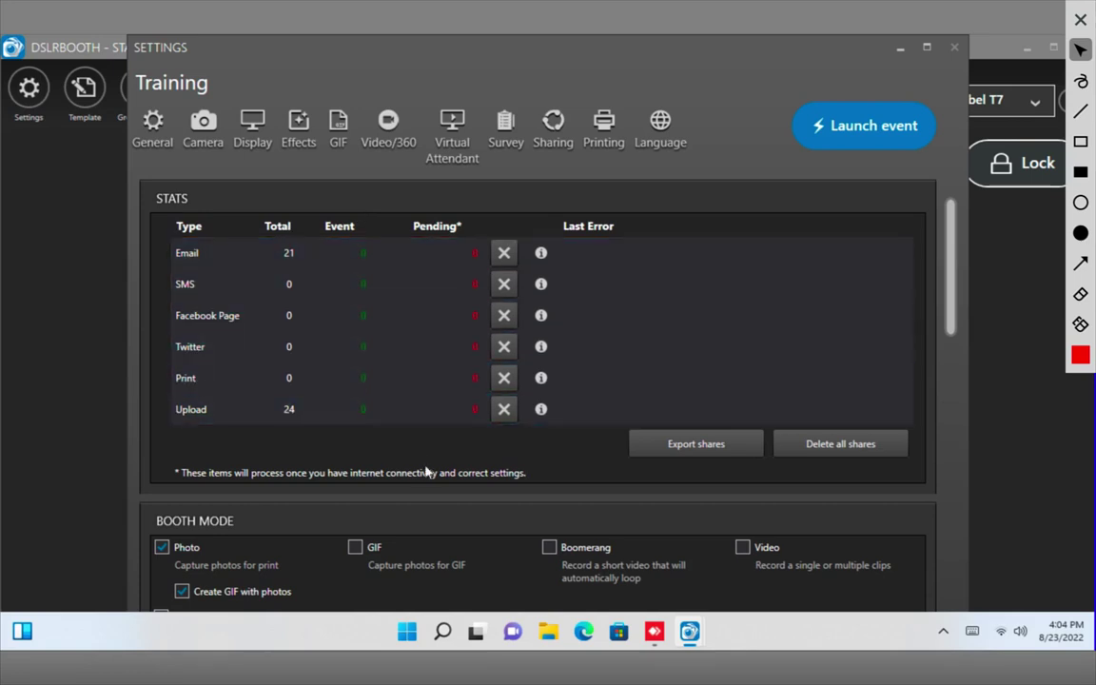
# Enable Boomerang in the booth mode settings alongside Photo.
pyautogui.scroll(-5, 426, 471)
pyautogui.scroll(3, 333, 223)
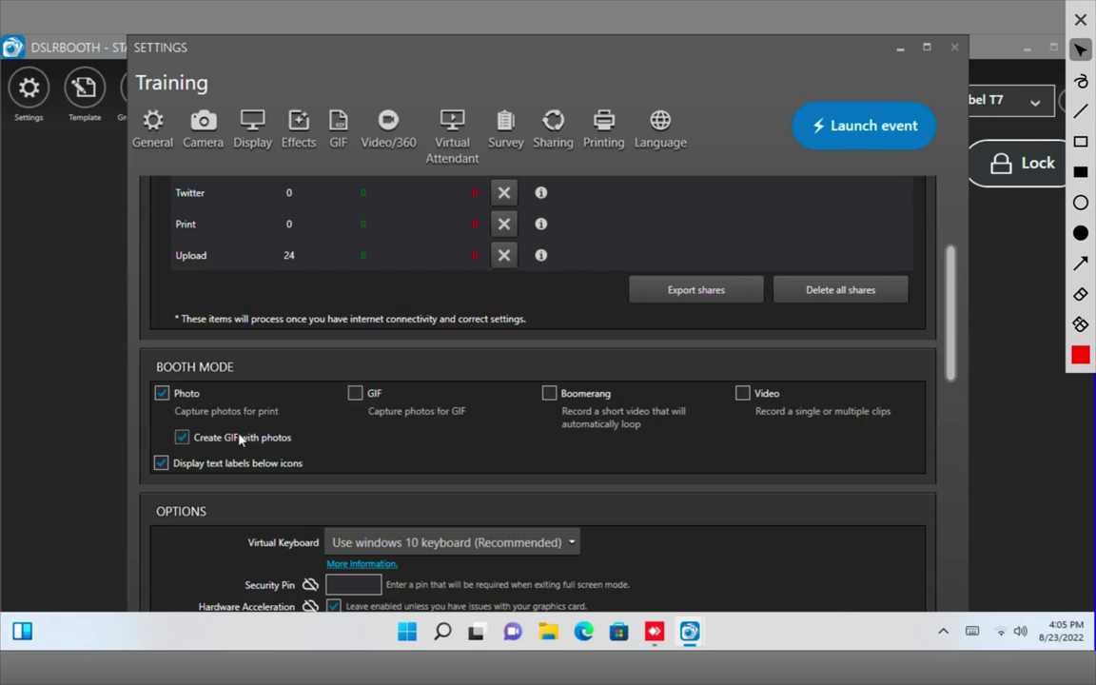
pyautogui.click(568, 395)
pyautogui.moveTo(954, 330); pyautogui.dragTo(954, 354)
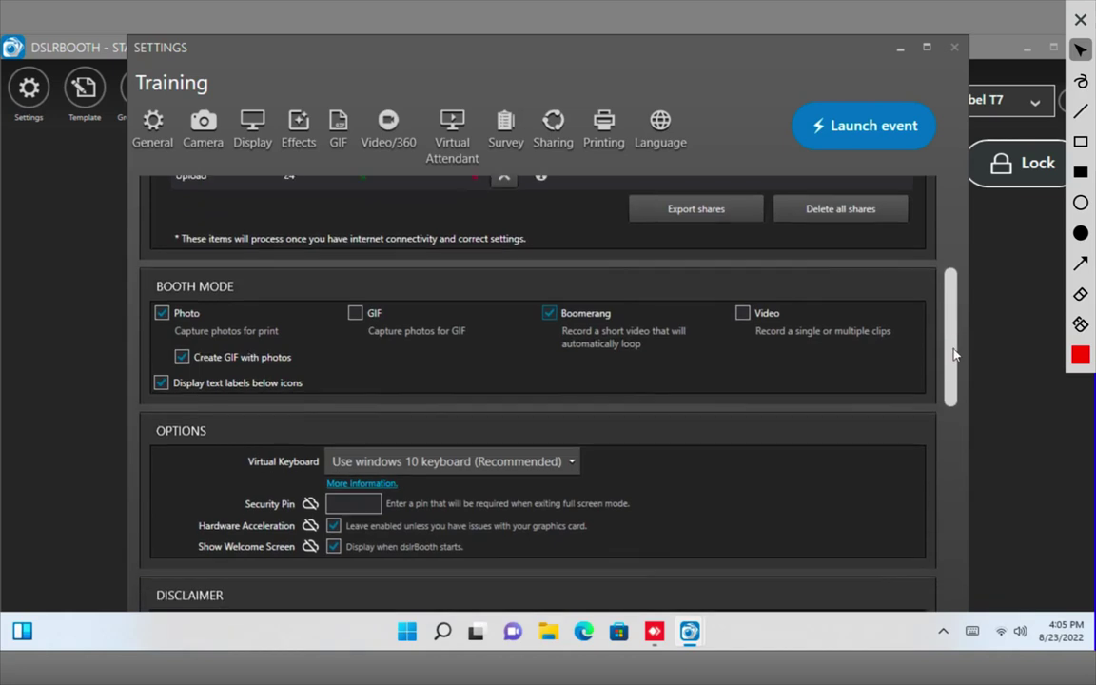
pyautogui.scroll(-1, 954, 355)
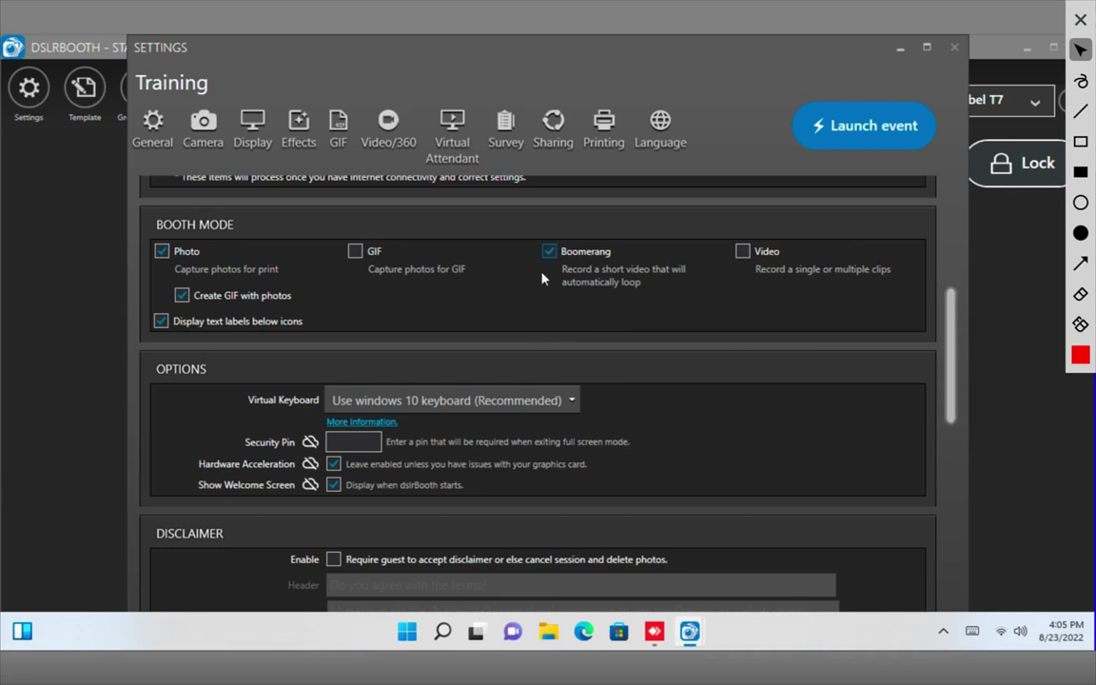
# In the display options, set the primary color to Aquamarine and the button font color to black.
pyautogui.click(253, 133)
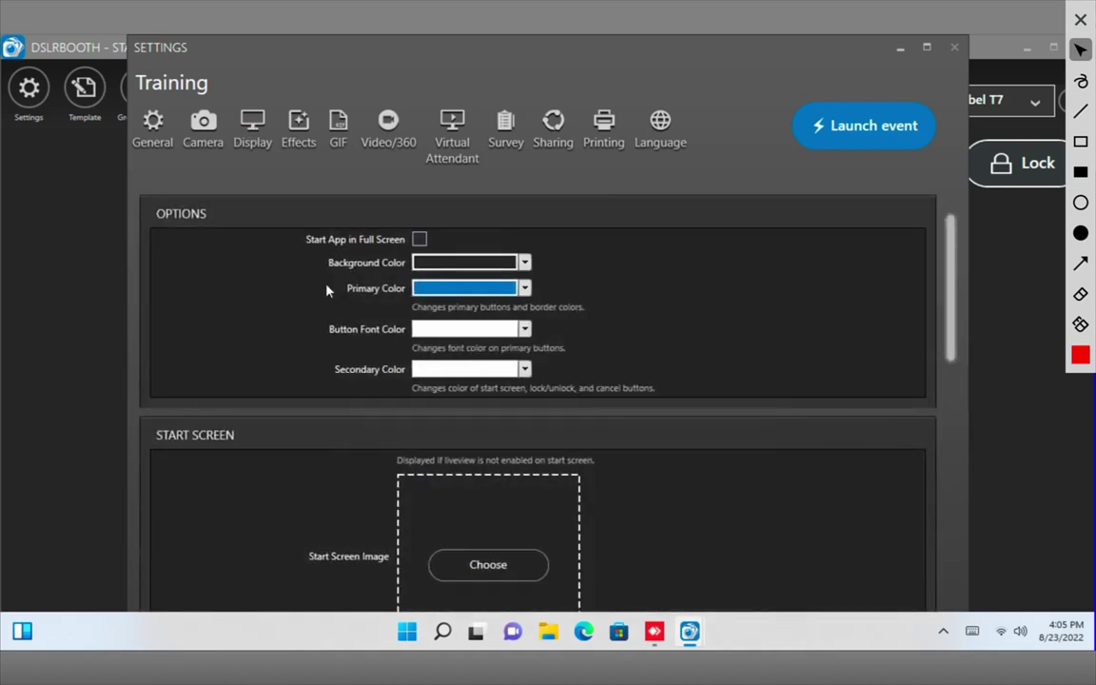
pyautogui.click(453, 288)
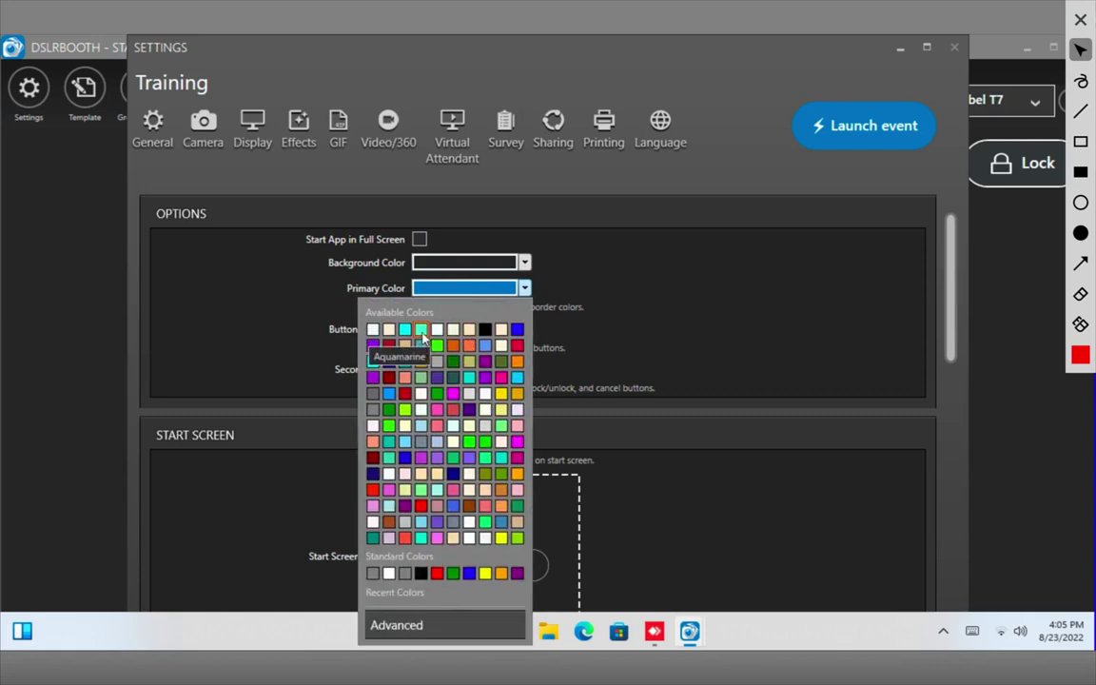
pyautogui.click(422, 330)
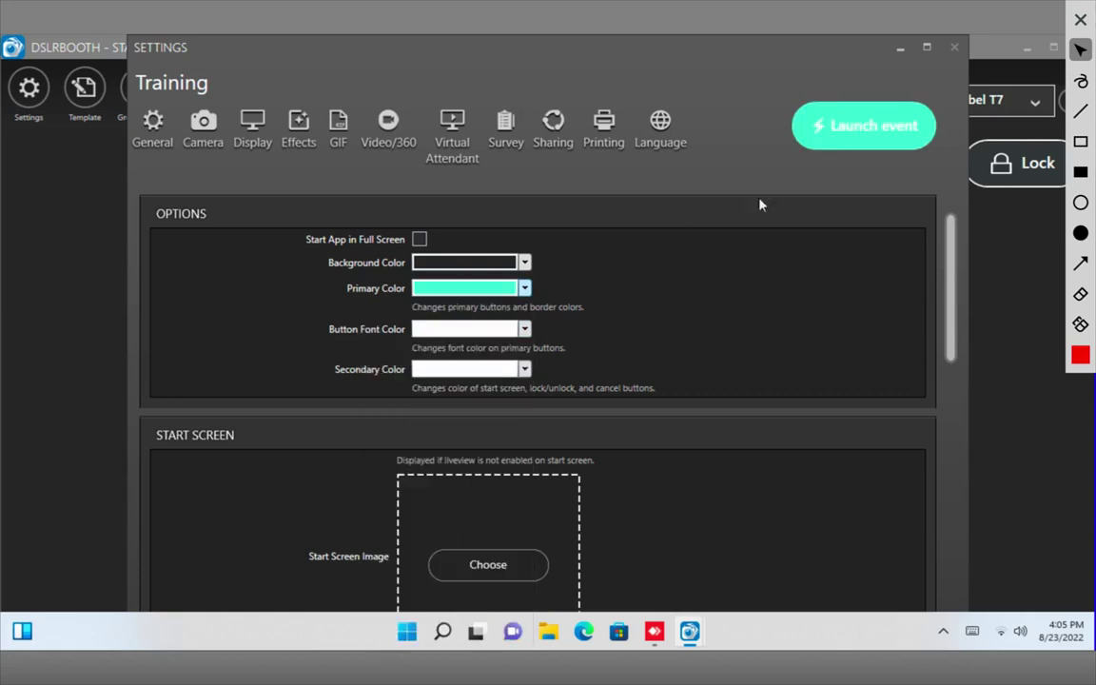
pyautogui.click(432, 331)
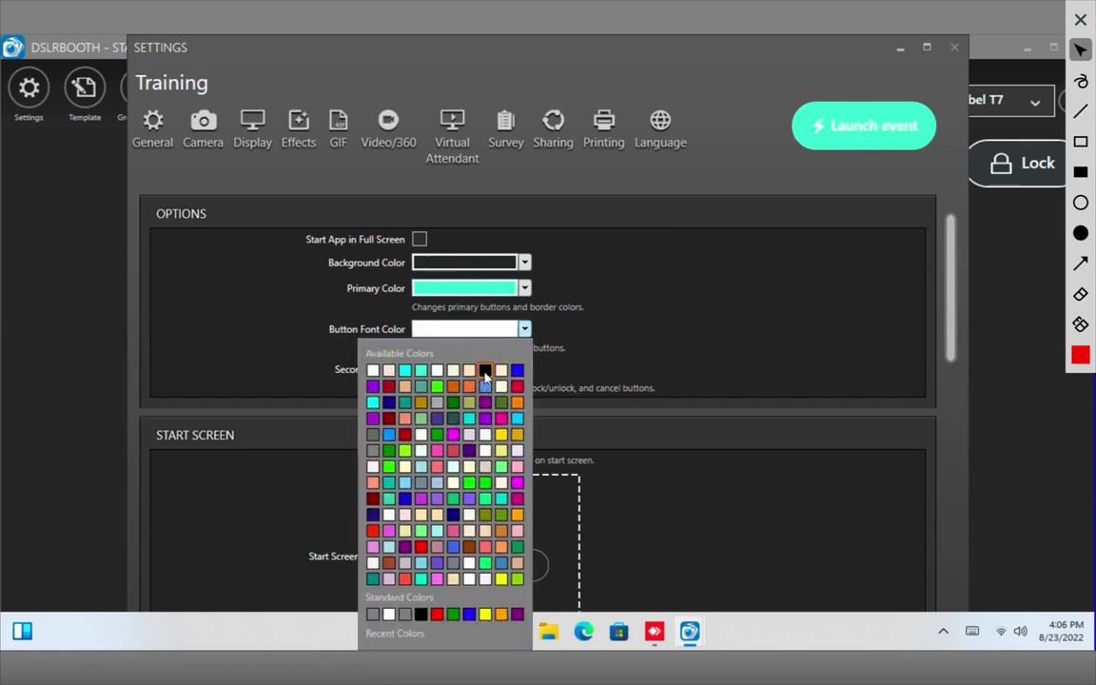
pyautogui.click(485, 370)
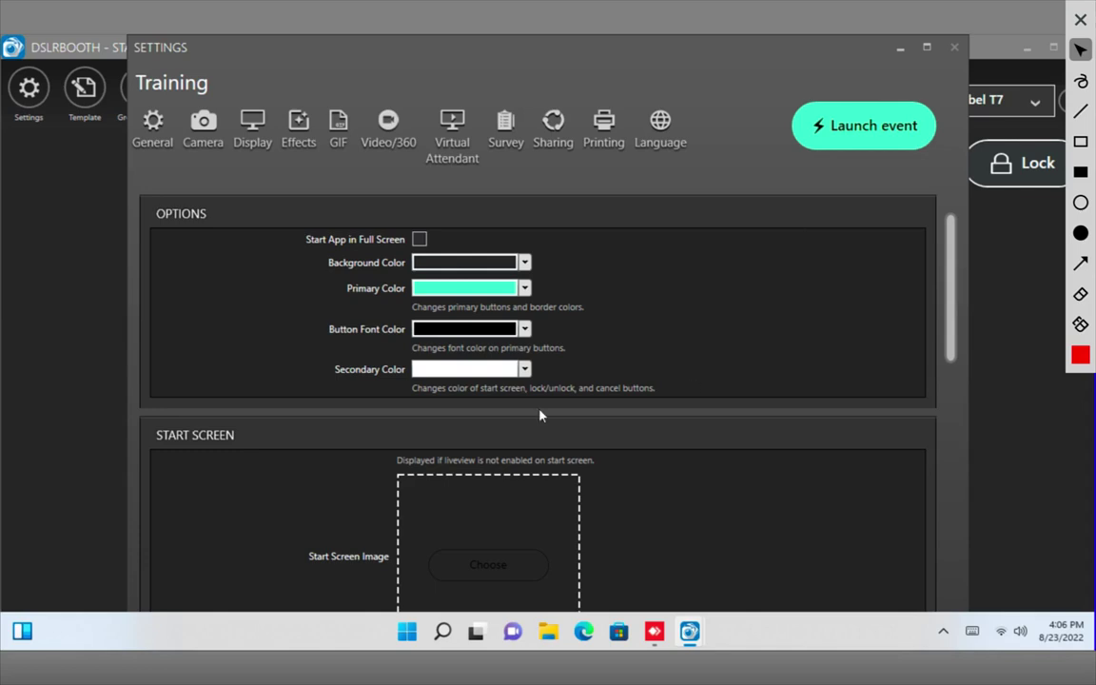
# Try to add a start screen image from the Downloads folder.
pyautogui.moveTo(949, 300); pyautogui.dragTo(949, 370)
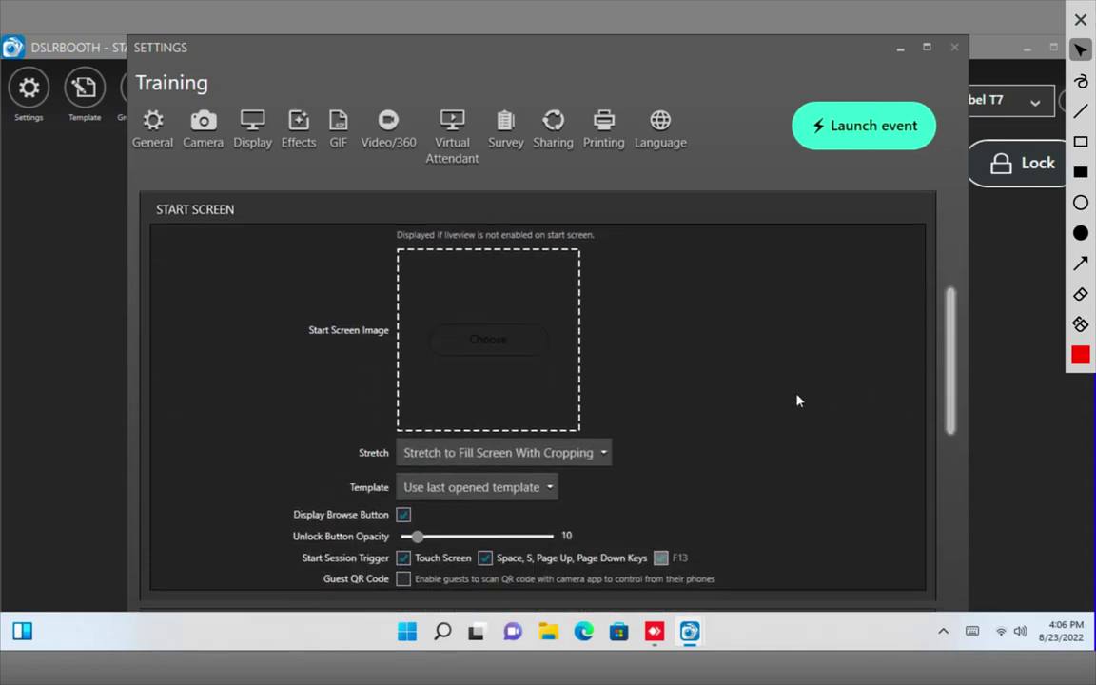
pyautogui.click(483, 344)
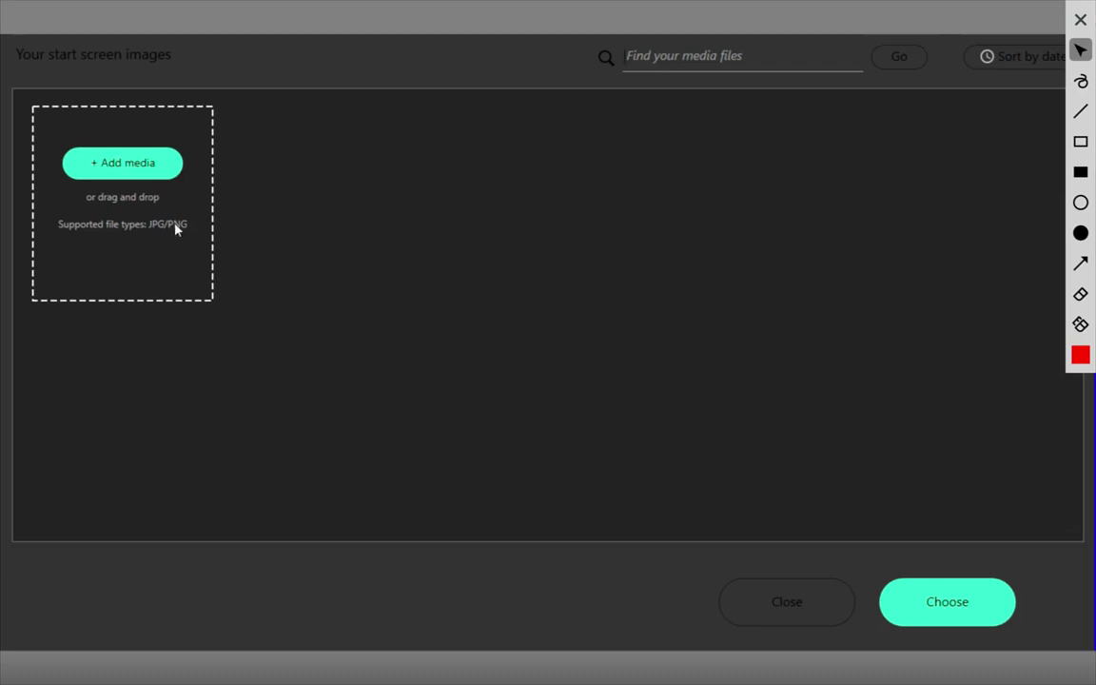
pyautogui.click(131, 164)
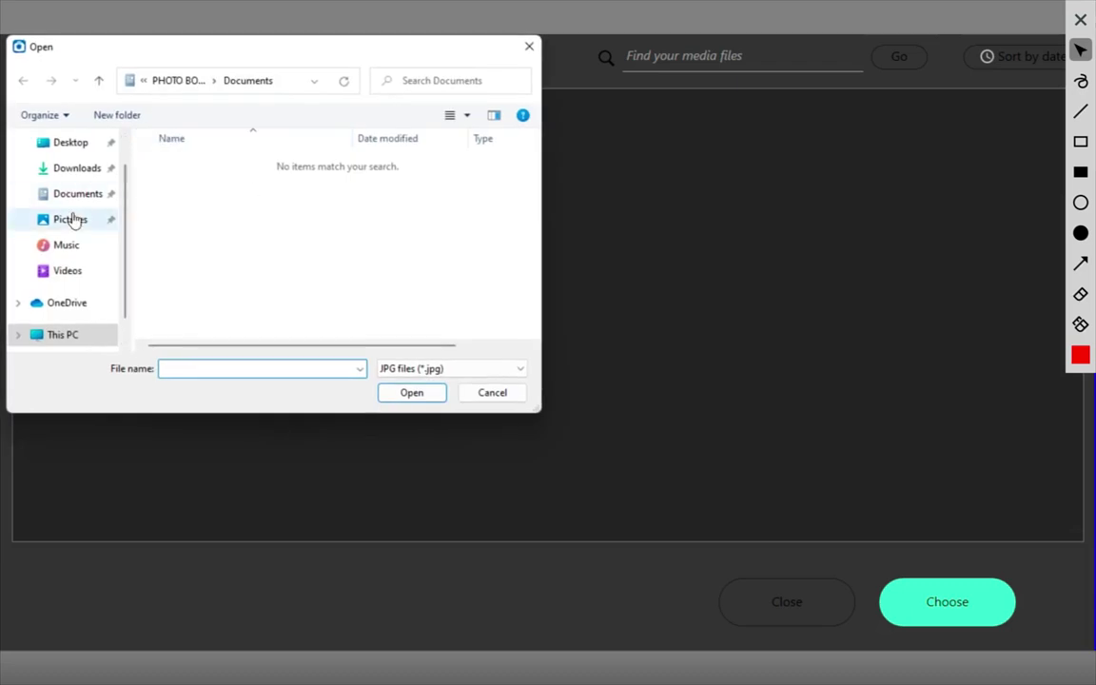
pyautogui.click(76, 167)
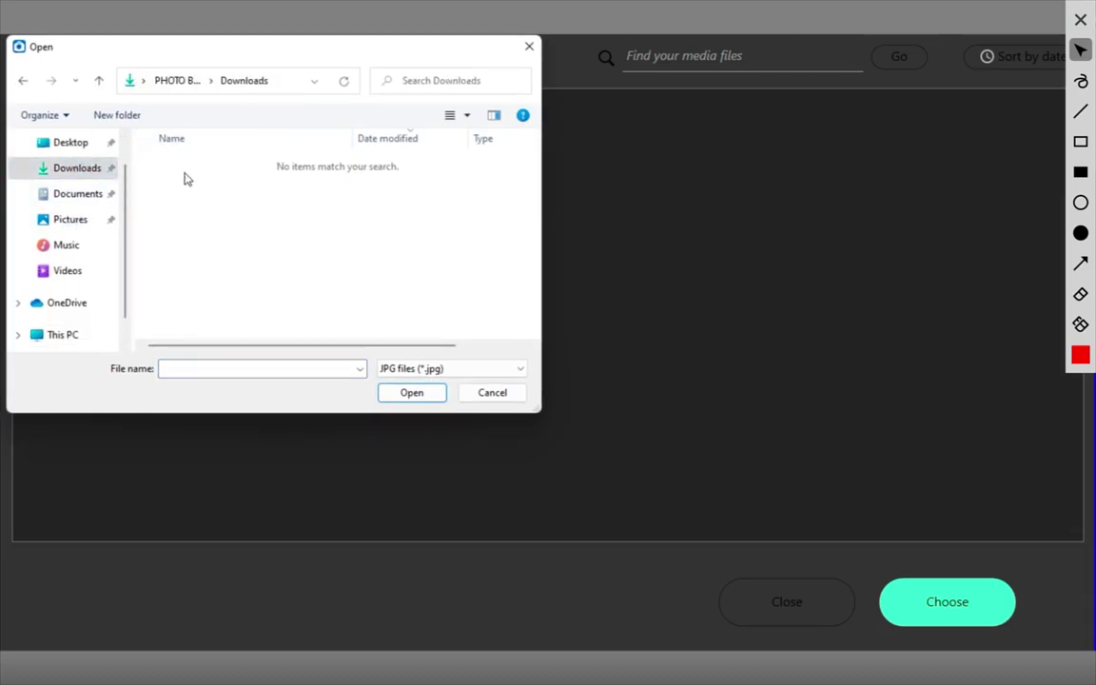
pyautogui.click(487, 394)
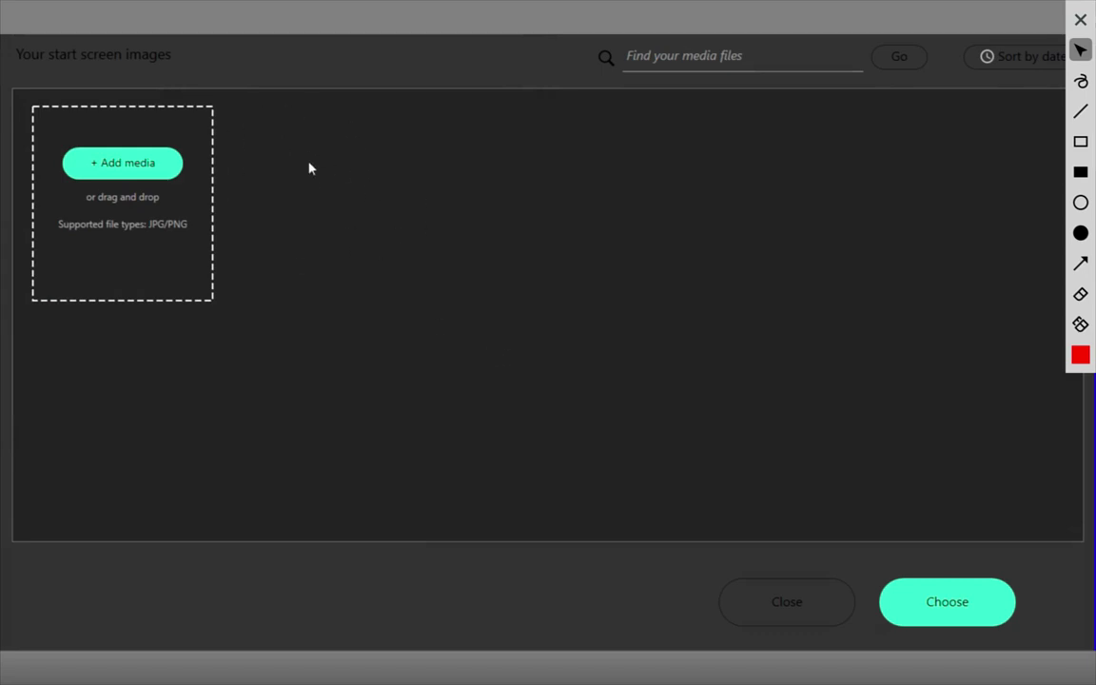
pyautogui.click(934, 597)
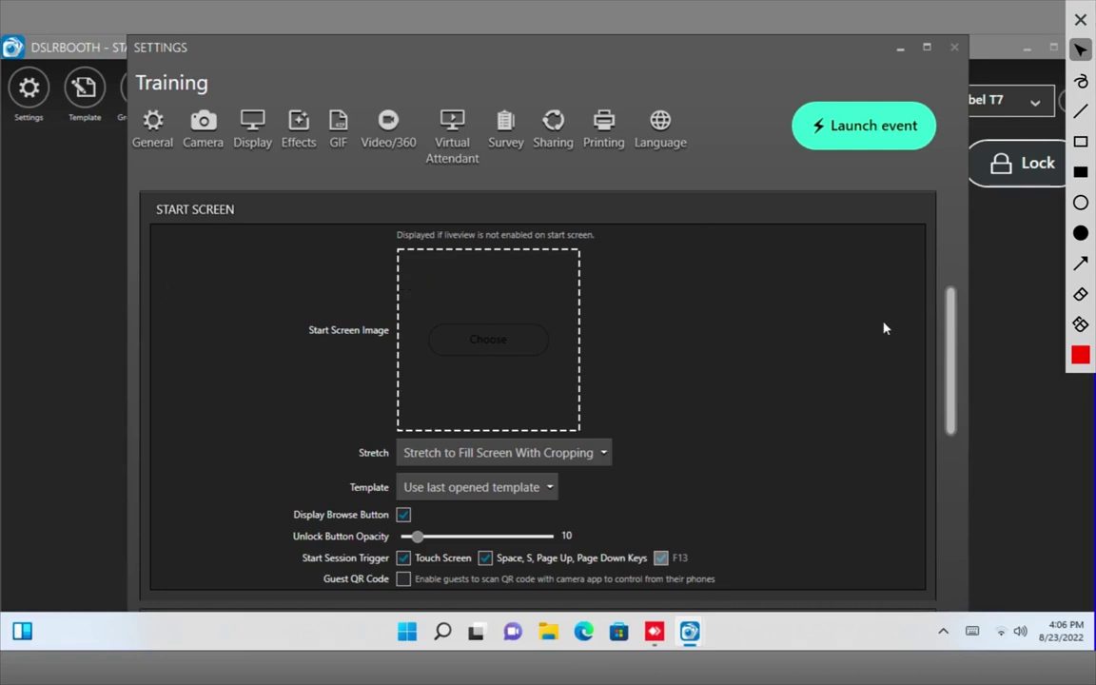
# Choose Use last opened template for the start screen, and switch Guest QR Code on and back off.
pyautogui.scroll(-1, 954, 383)
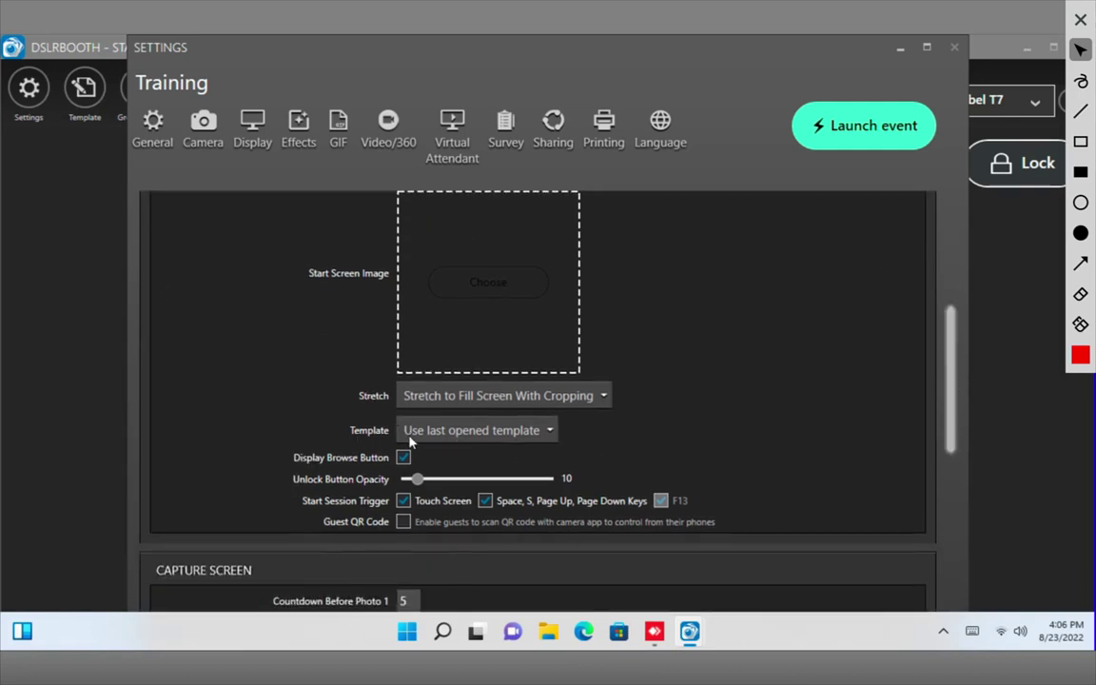
pyautogui.click(507, 439)
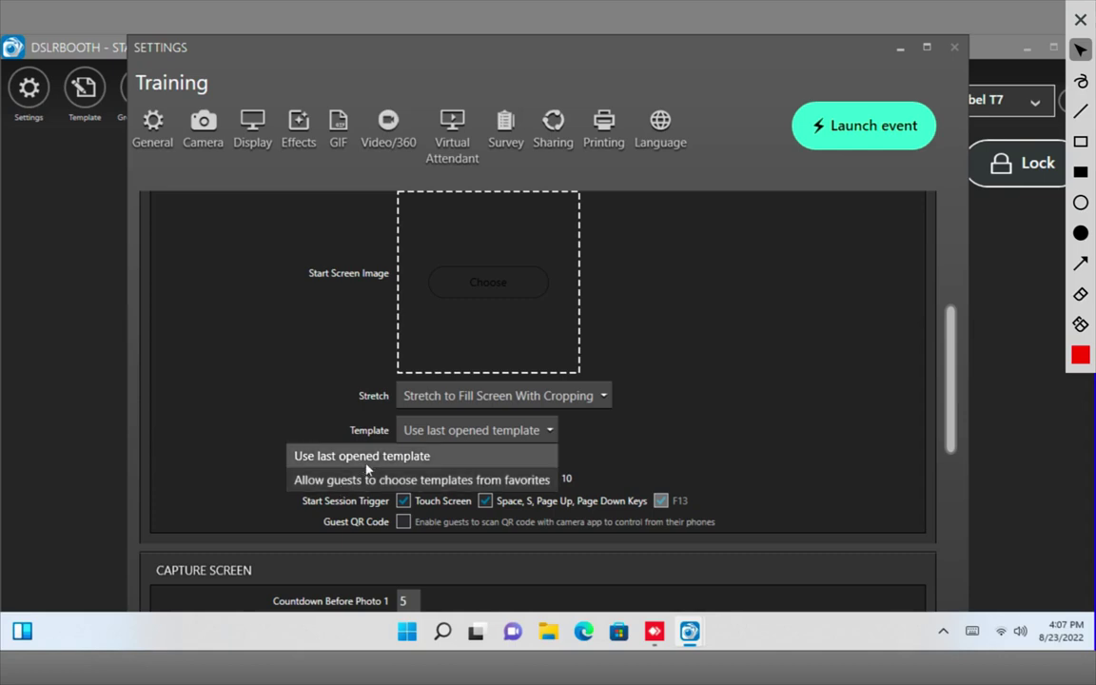
pyautogui.click(439, 457)
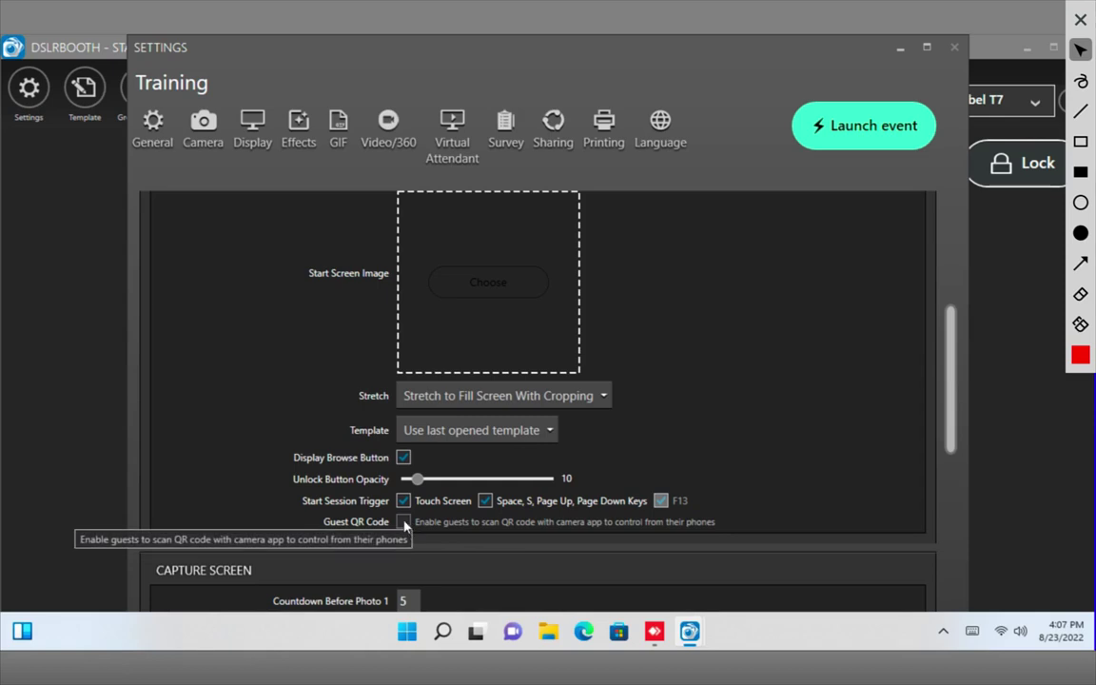
pyautogui.click(404, 523)
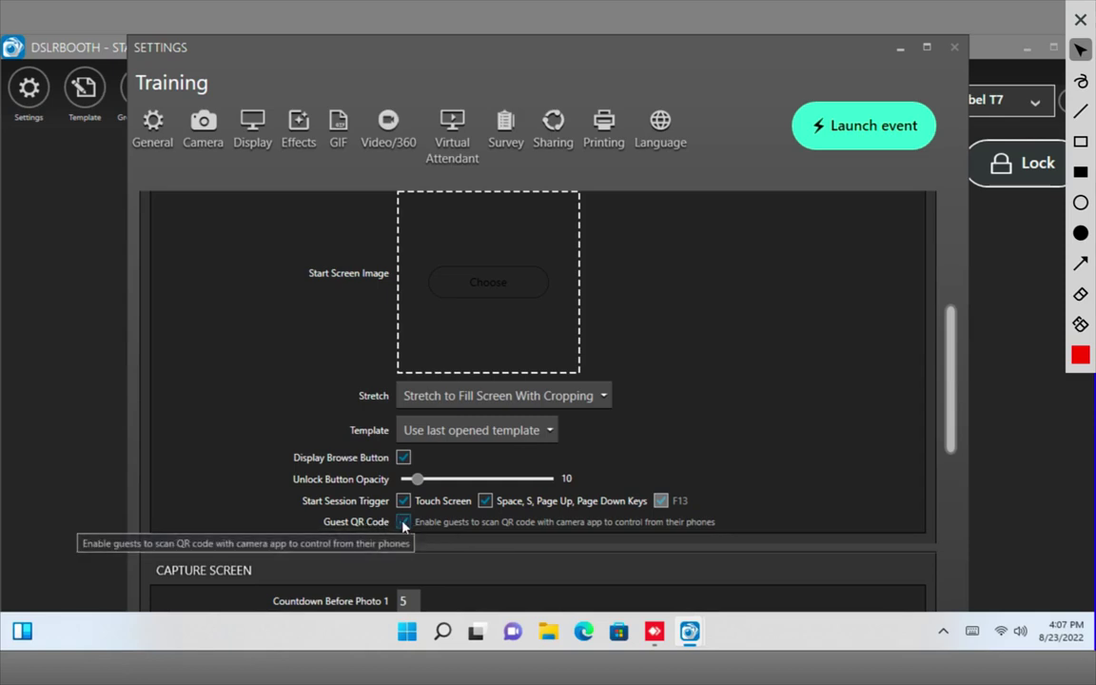
pyautogui.click(404, 525)
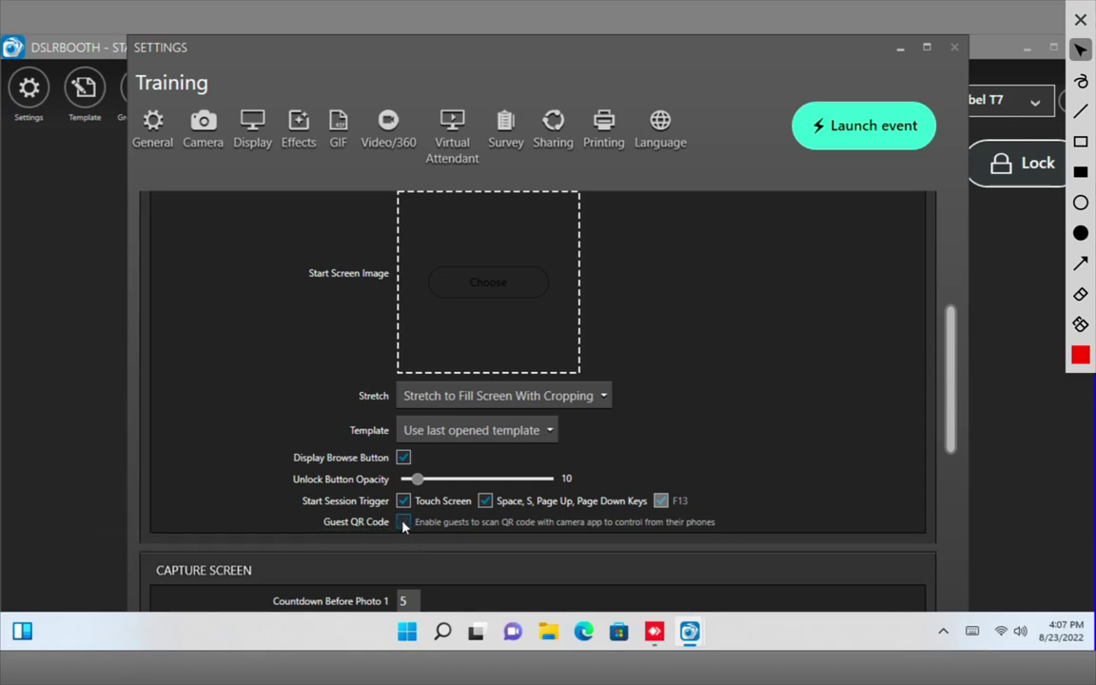
# Set the capture screen's Duration to Display Photo to 4 seconds.
pyautogui.moveTo(951, 397); pyautogui.dragTo(951, 459)
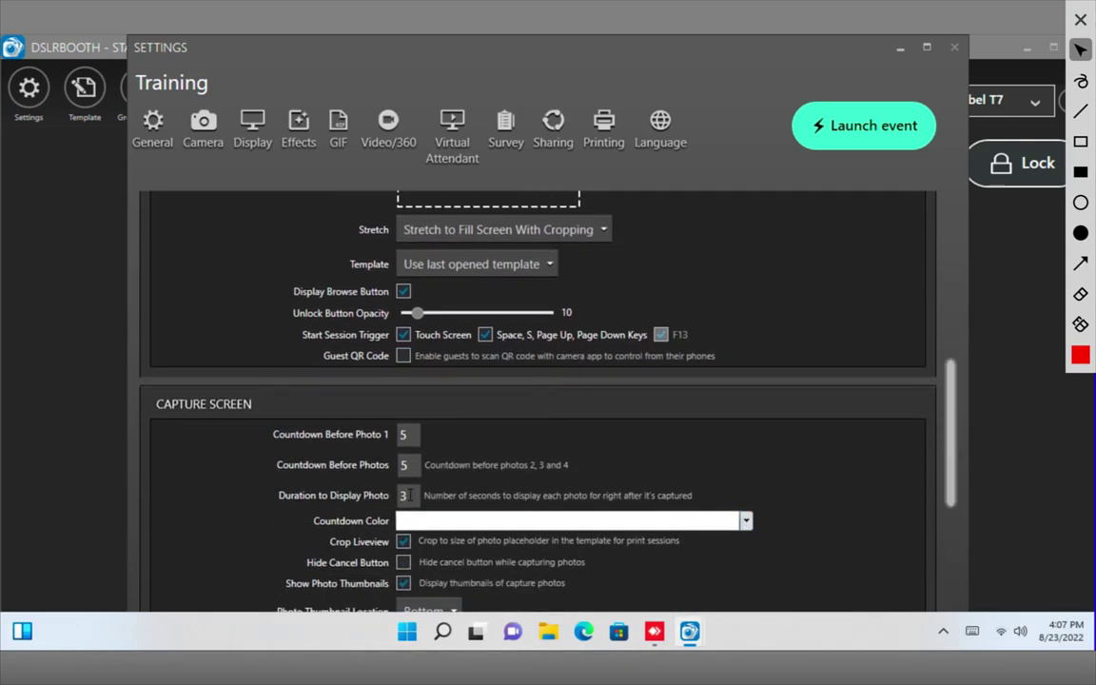
pyautogui.scroll(1, 403, 494)
pyautogui.scroll(-3, 435, 428)
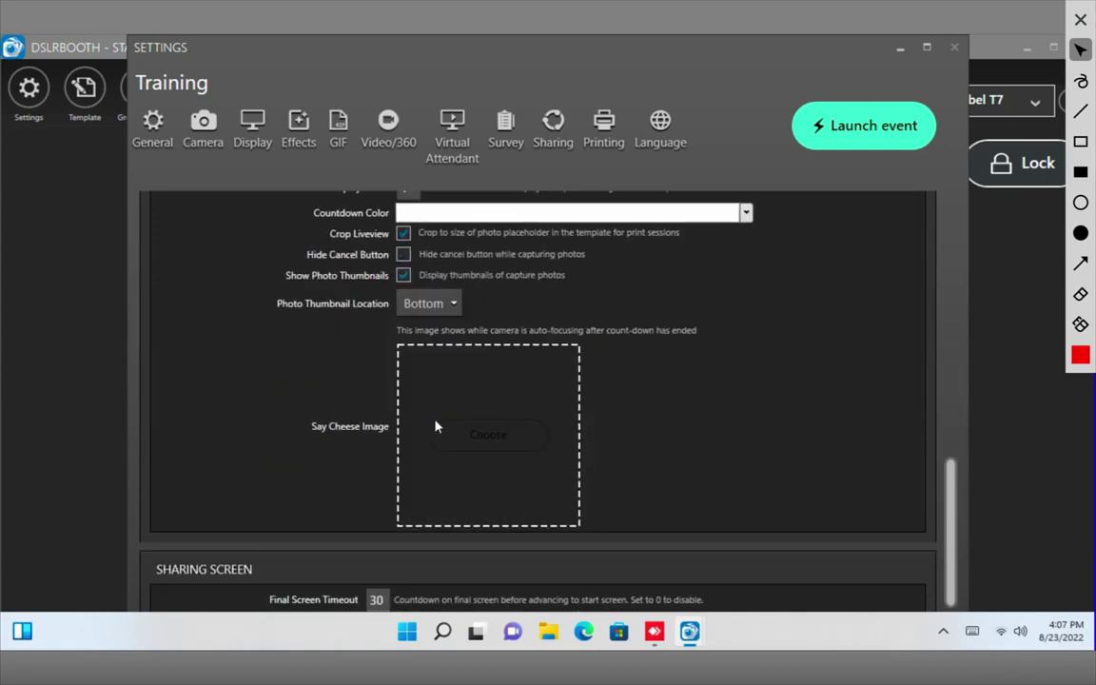
pyautogui.scroll(2, 436, 426)
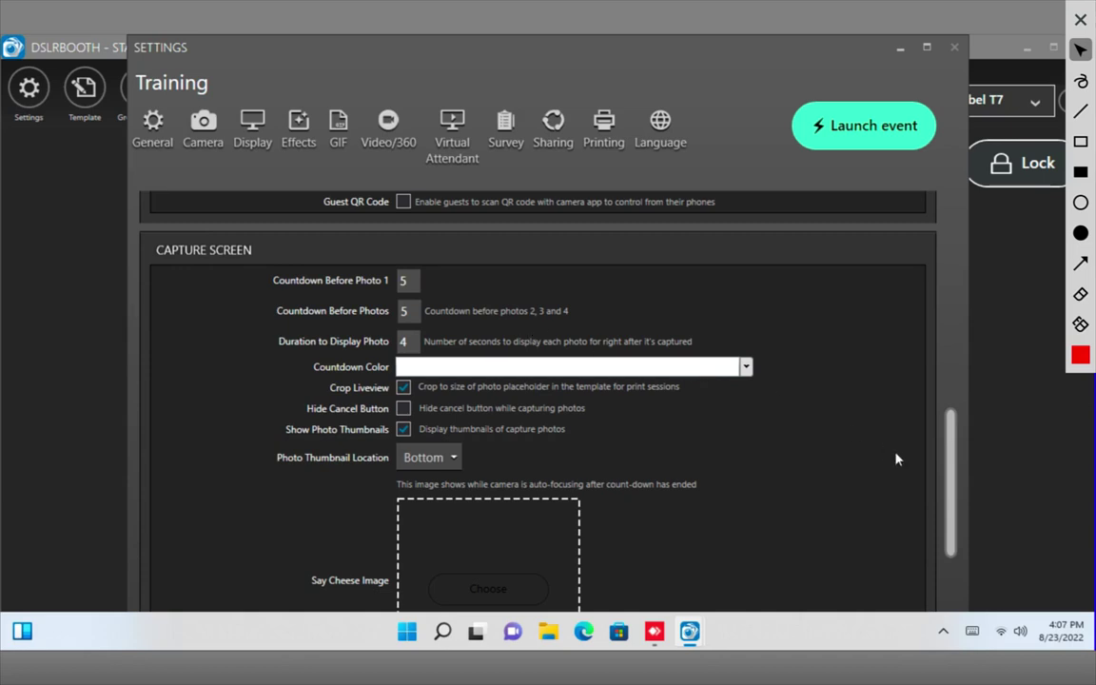
# Try to add a Say Cheese image for the capture screen.
pyautogui.moveTo(954, 482); pyautogui.dragTo(946, 557)
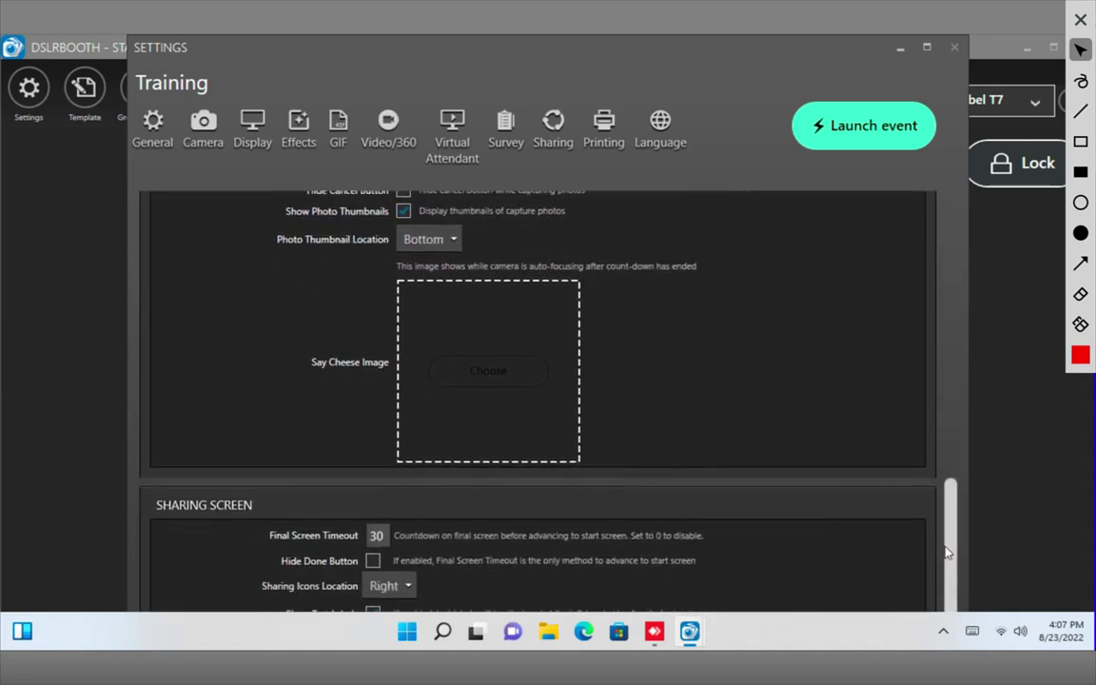
pyautogui.click(496, 371)
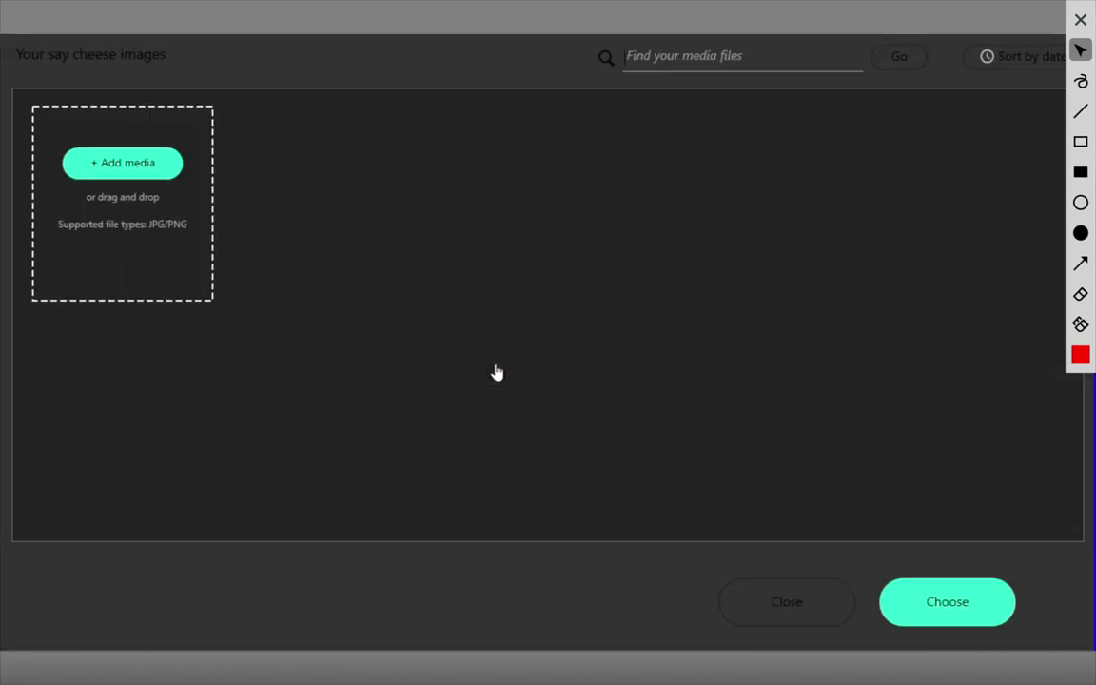
pyautogui.click(134, 174)
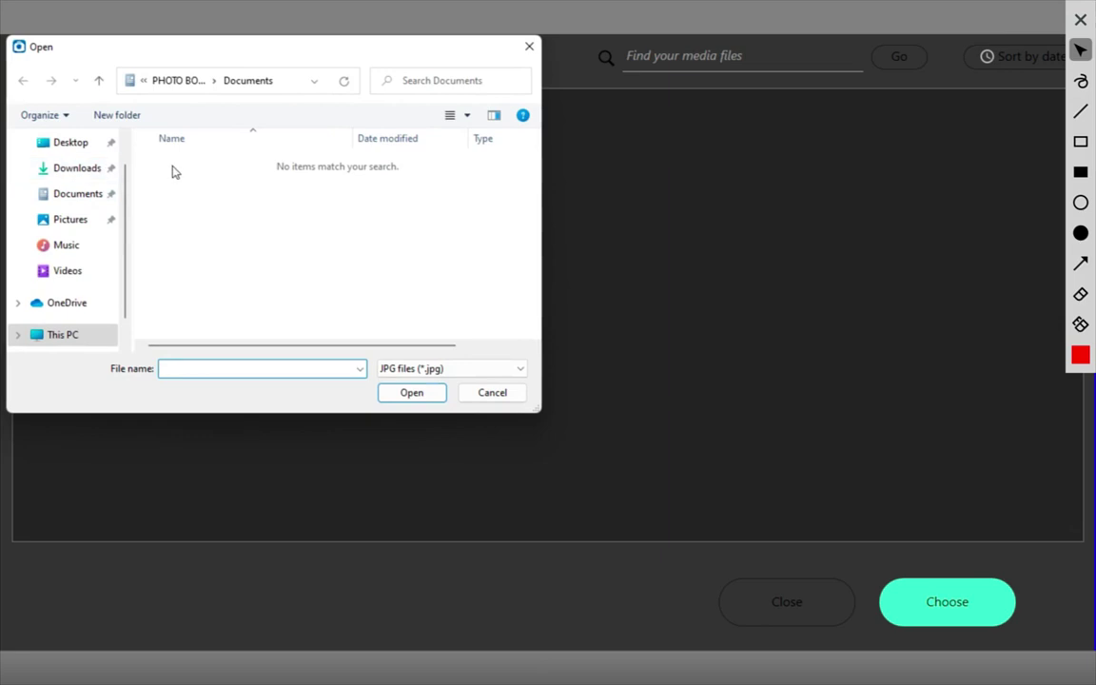
pyautogui.click(467, 400)
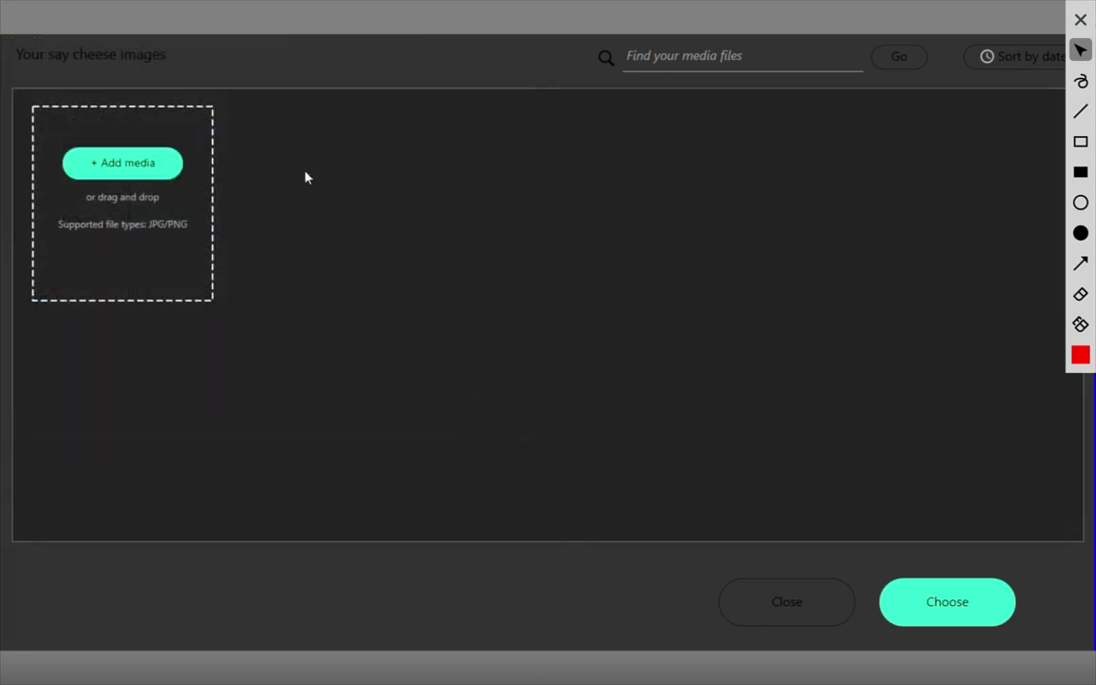
pyautogui.click(983, 612)
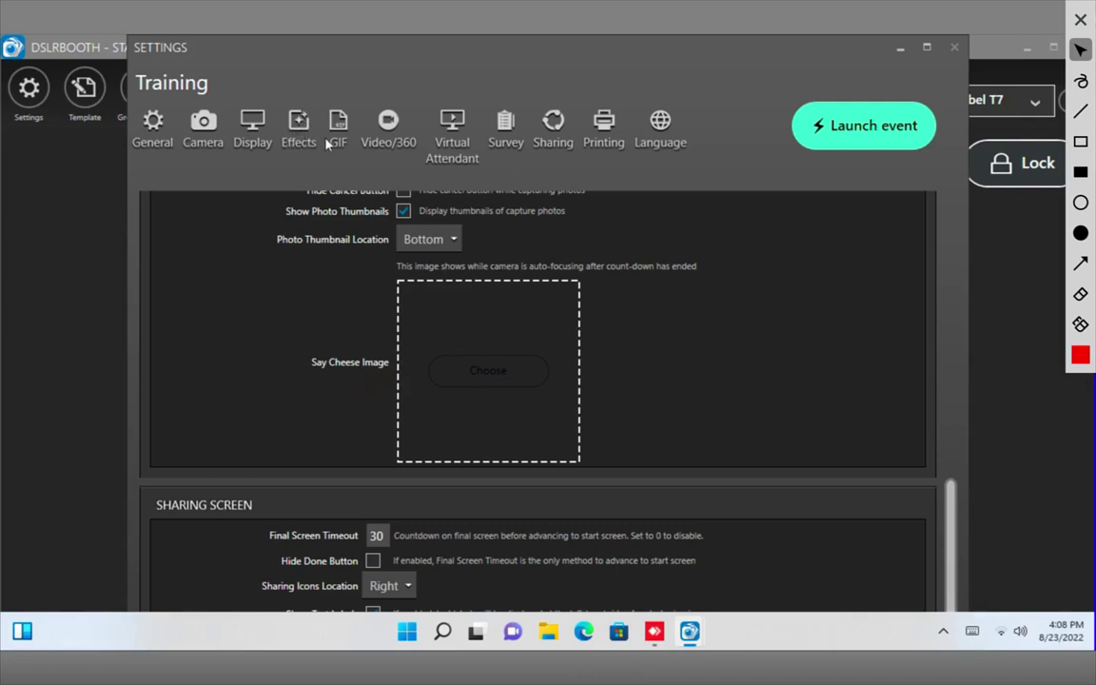
# Configure the beauty filter in the effects settings with a low strength near the Less end and save it.
pyautogui.click(297, 133)
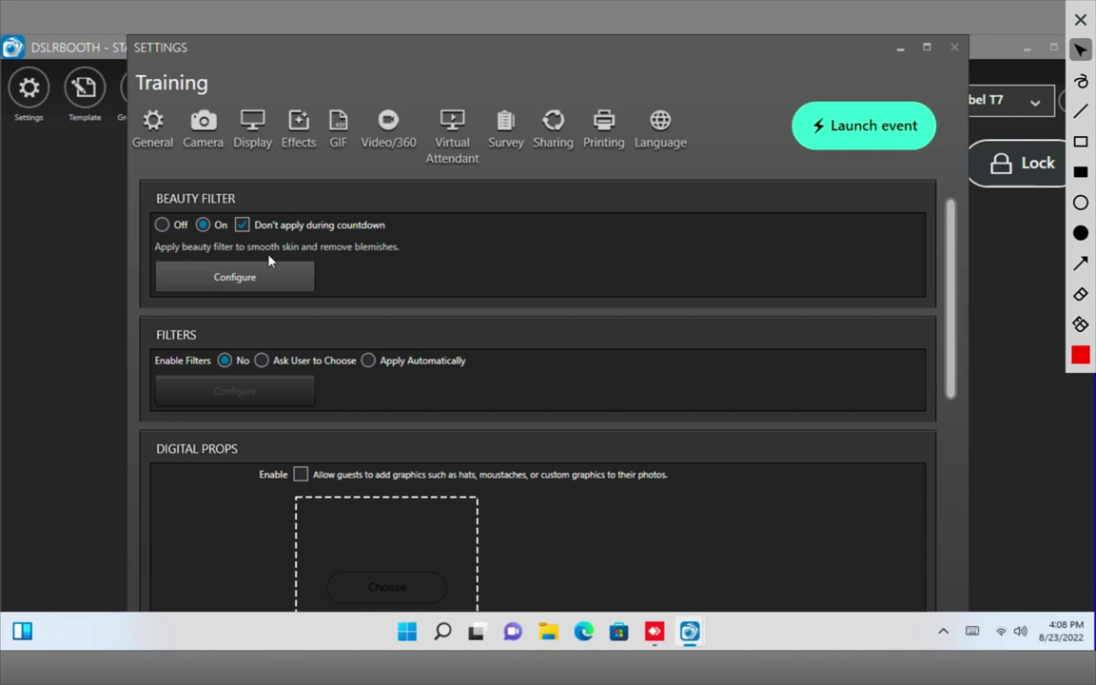
pyautogui.click(256, 281)
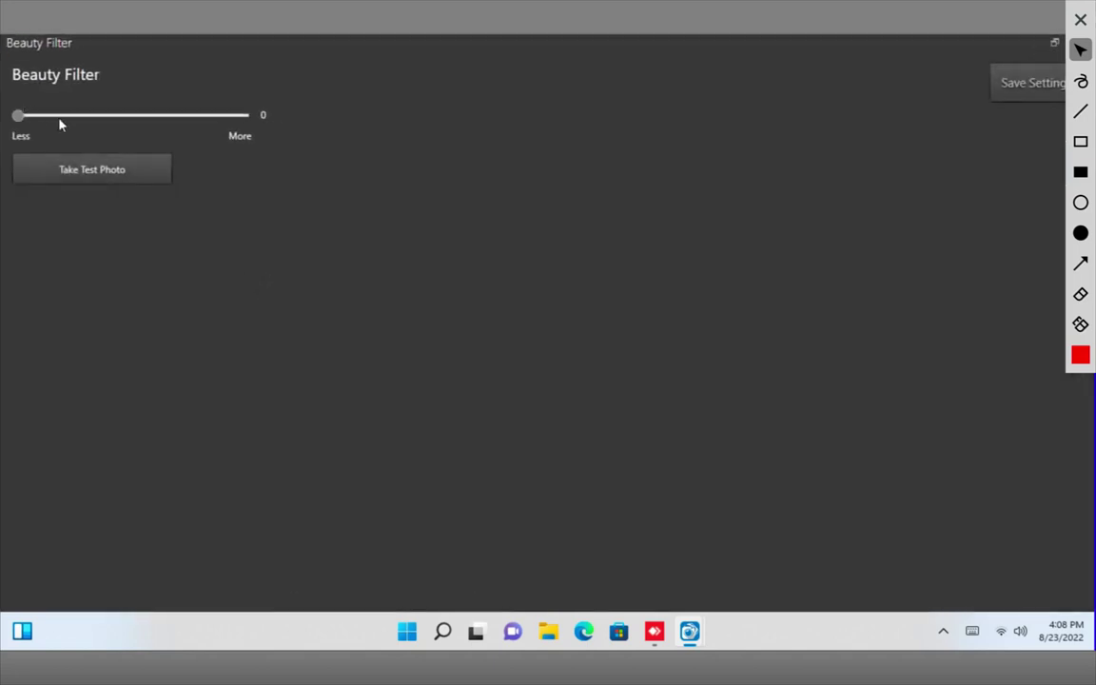
pyautogui.click(61, 117)
pyautogui.moveTo(60, 117); pyautogui.dragTo(59, 117)
pyautogui.click(1019, 95)
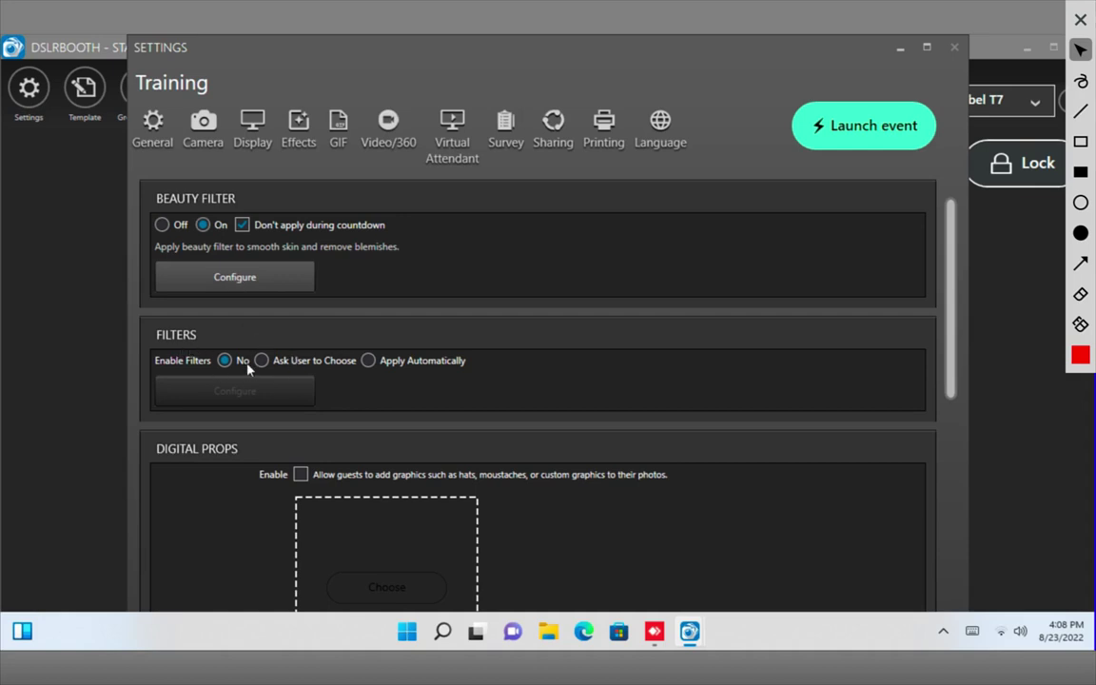
# Set filters to Ask User to Choose, enabling 1977, Original, Black & White Glam, Nashville and Gotham, and save the selection.
pyautogui.click(287, 361)
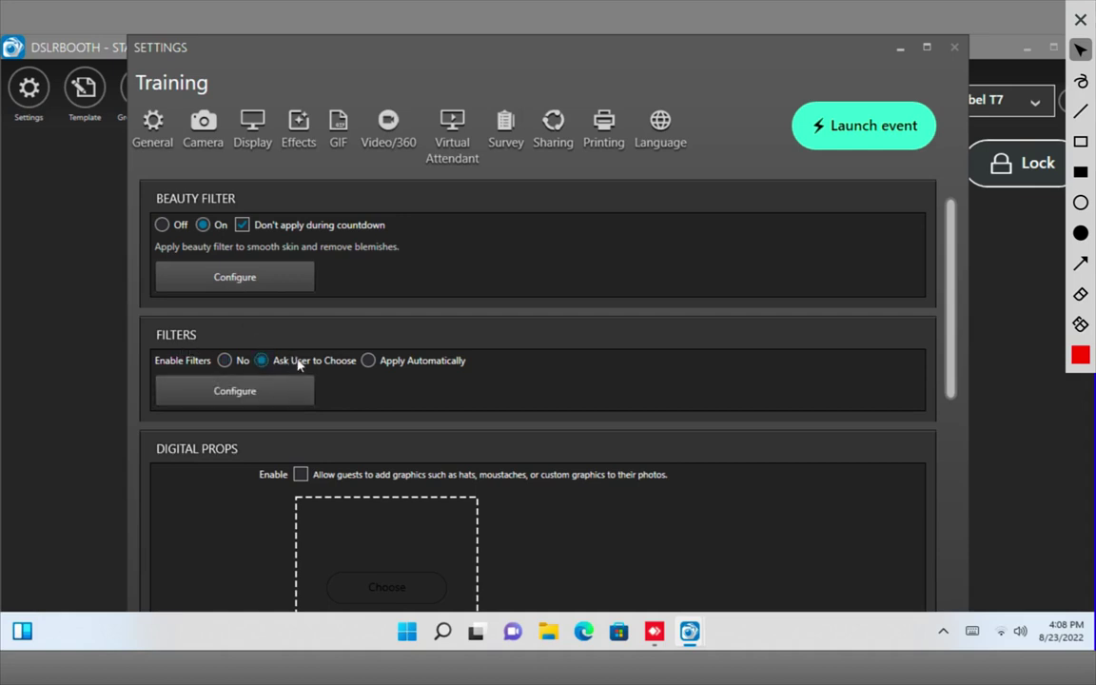
pyautogui.click(271, 400)
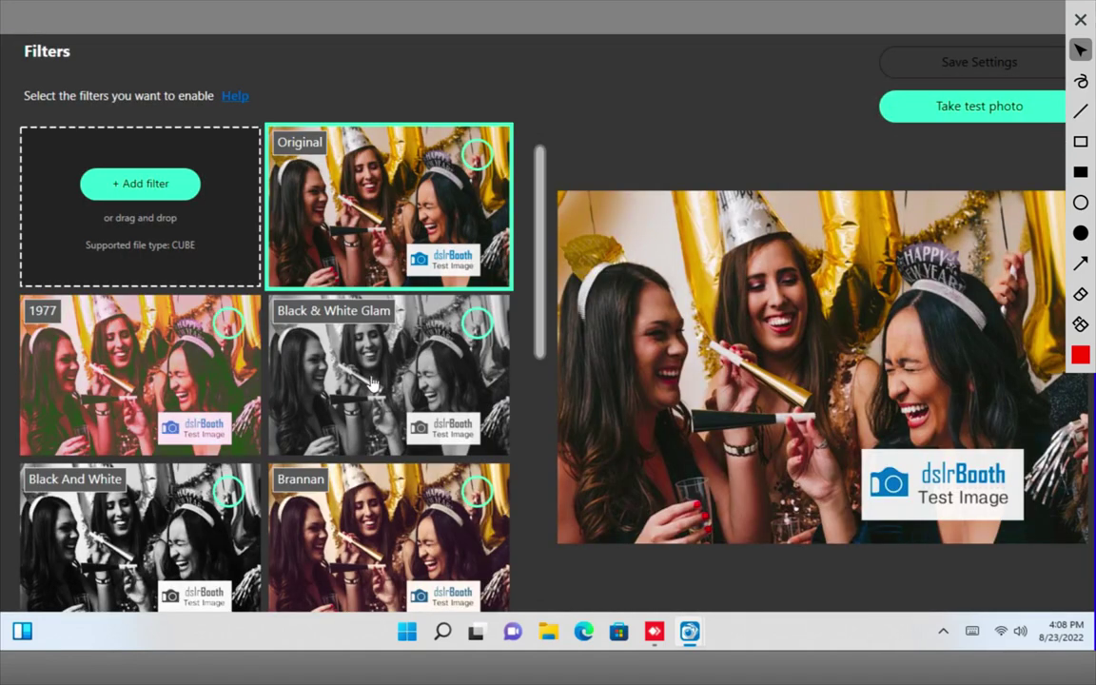
pyautogui.click(229, 324)
pyautogui.click(475, 164)
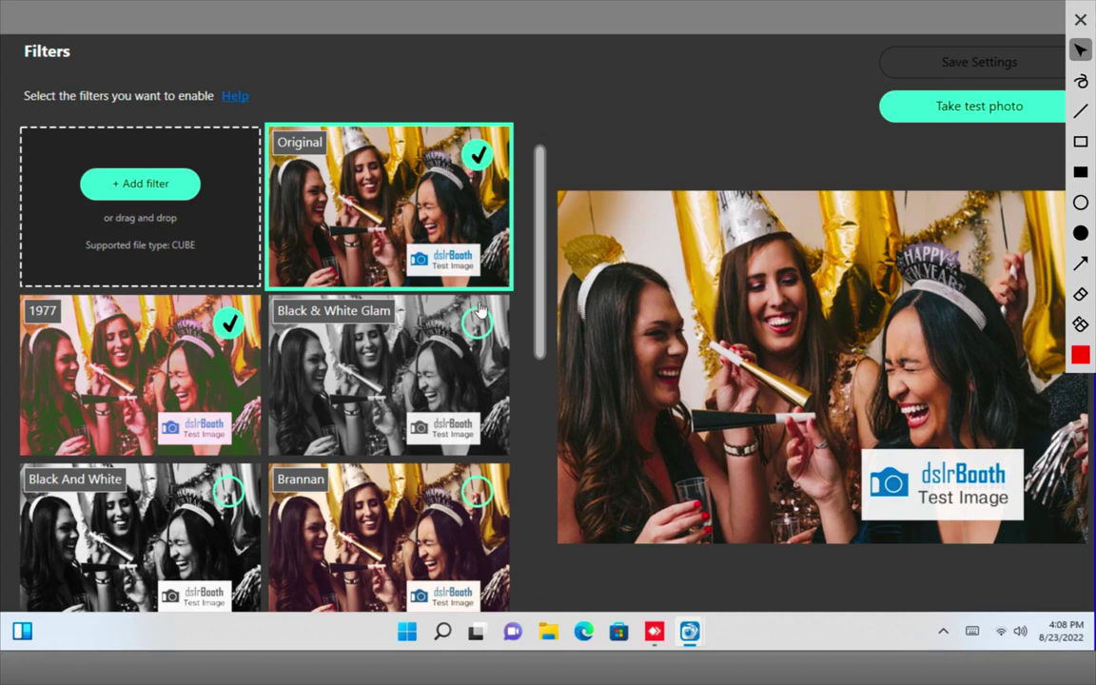
pyautogui.click(476, 324)
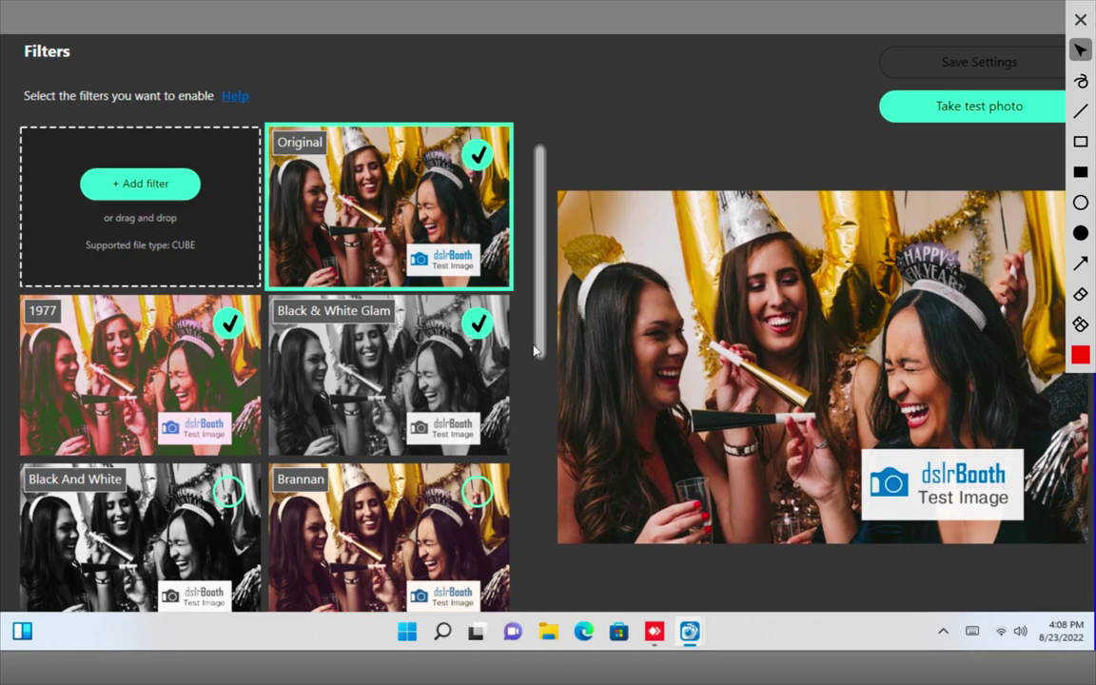
pyautogui.scroll(-5, 483, 333)
pyautogui.click(478, 346)
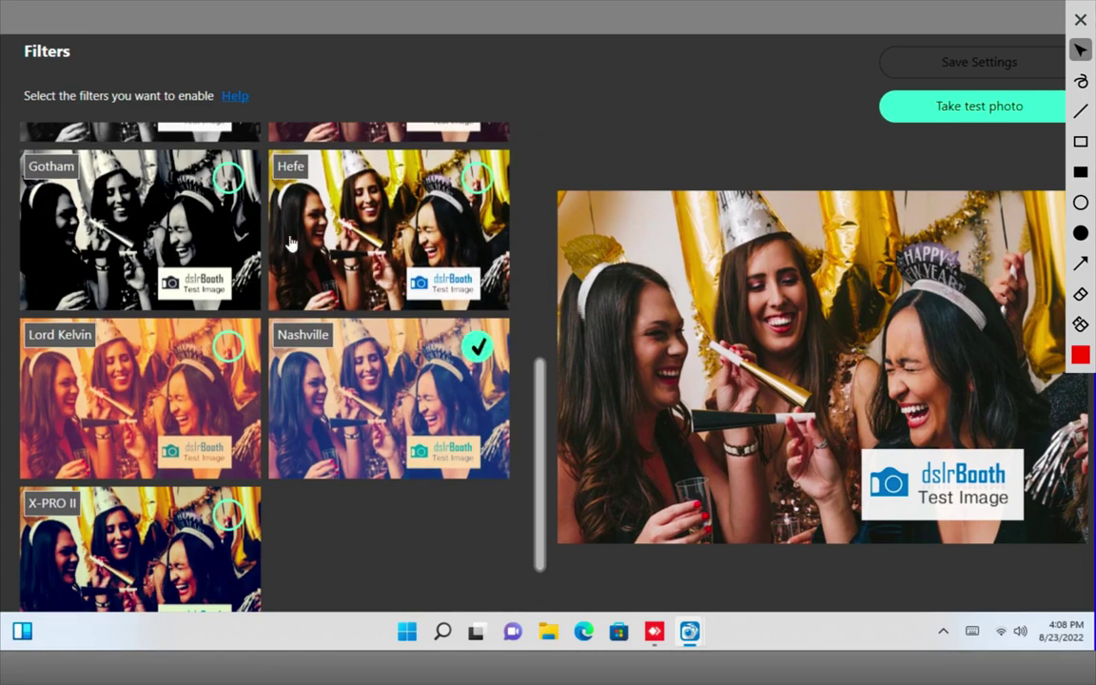
pyautogui.click(228, 177)
pyautogui.click(944, 72)
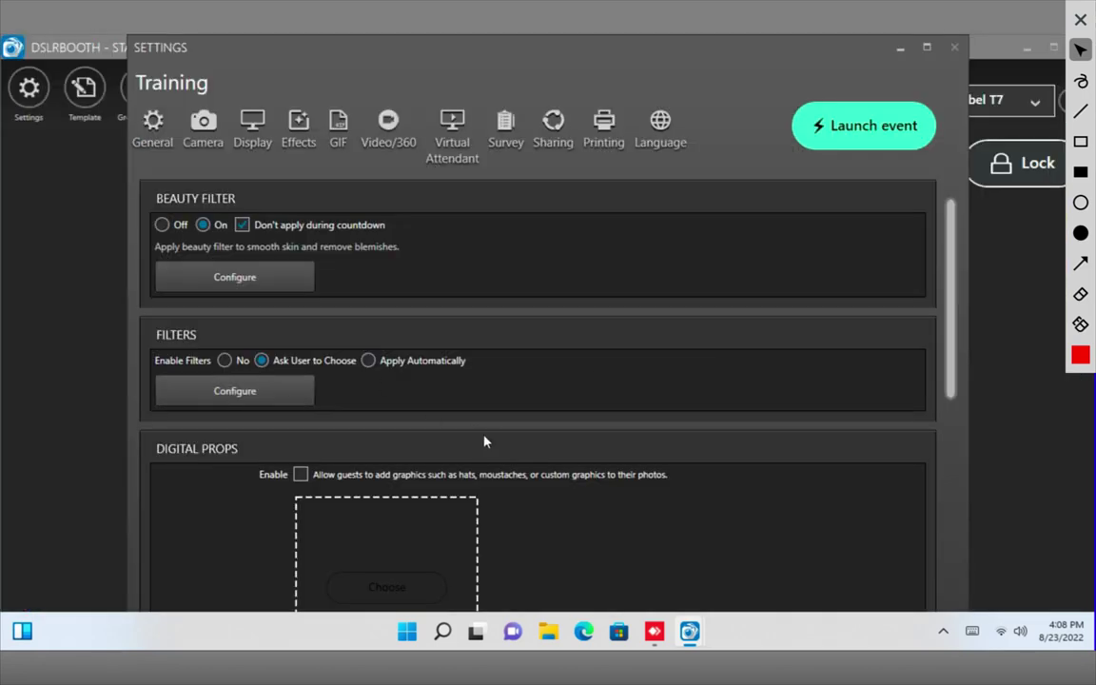
# Enable digital props for guests in the effects settings and look over the watermark options.
pyautogui.moveTo(949, 340); pyautogui.dragTo(939, 433)
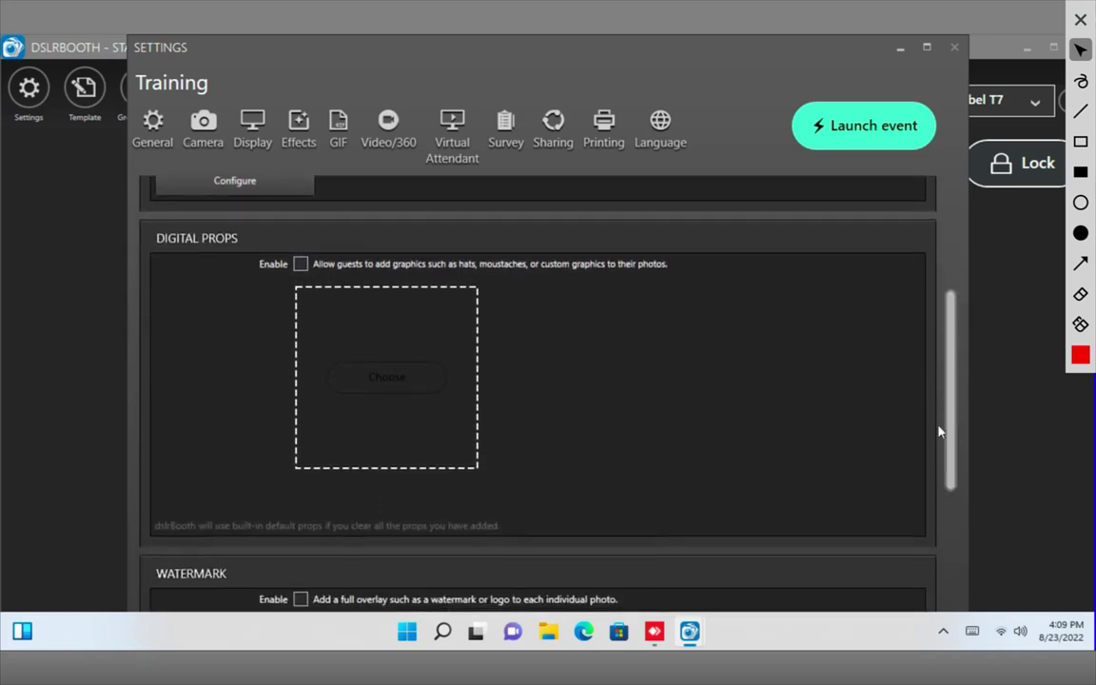
pyautogui.click(299, 264)
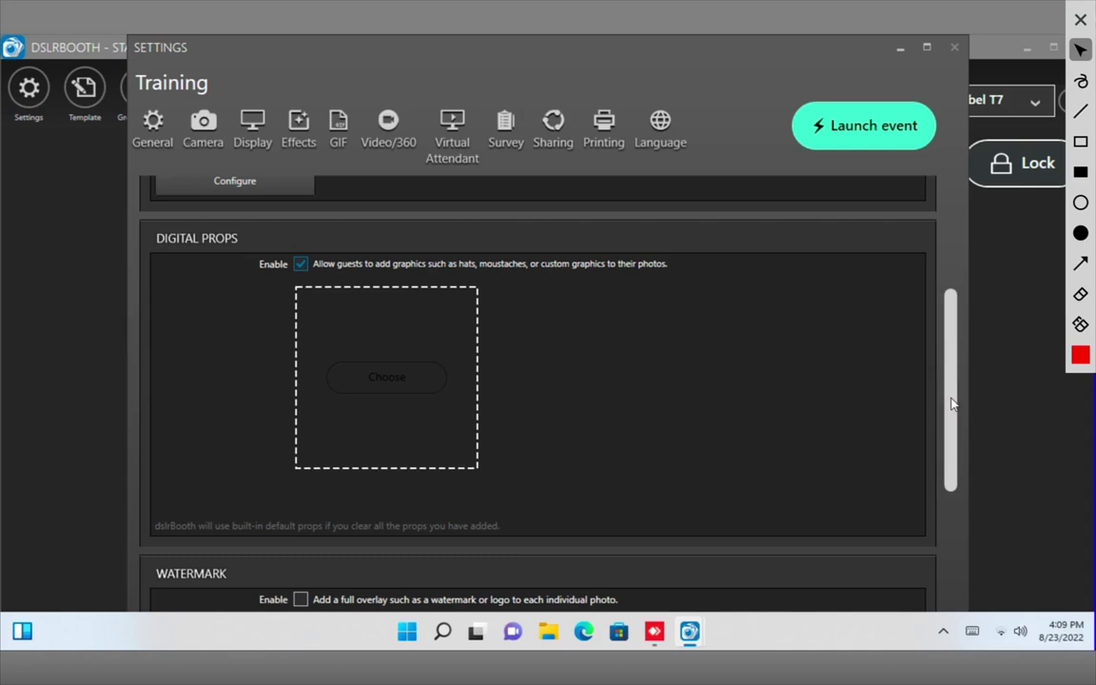
pyautogui.scroll(-5, 951, 470)
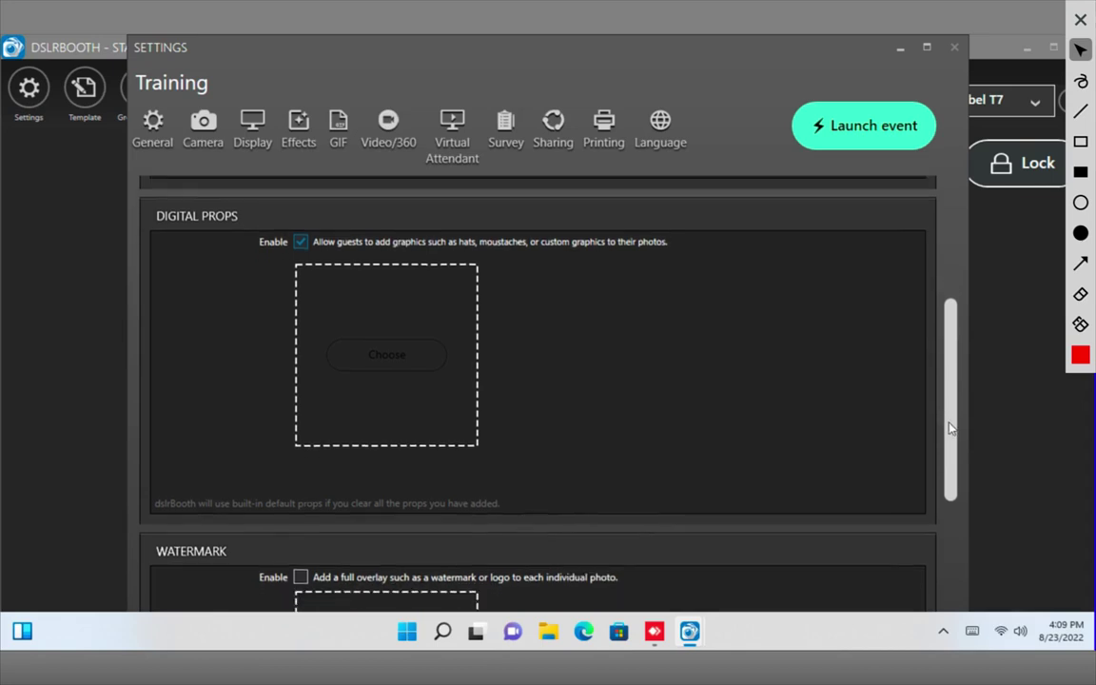
pyautogui.scroll(-1, 932, 514)
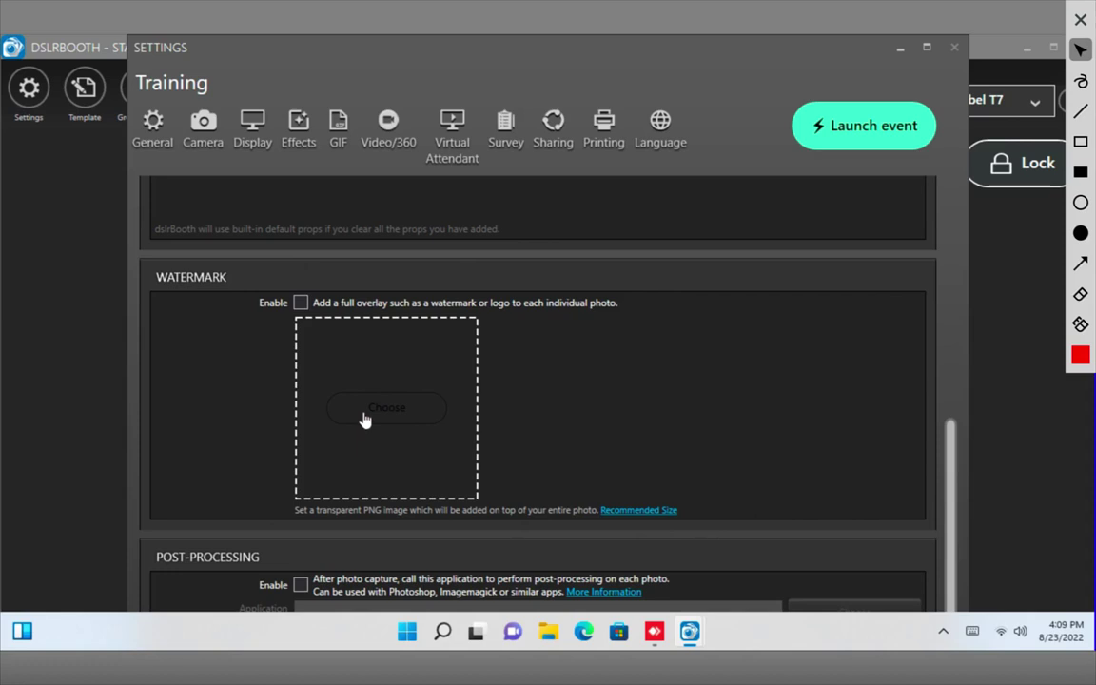
pyautogui.scroll(3, 507, 475)
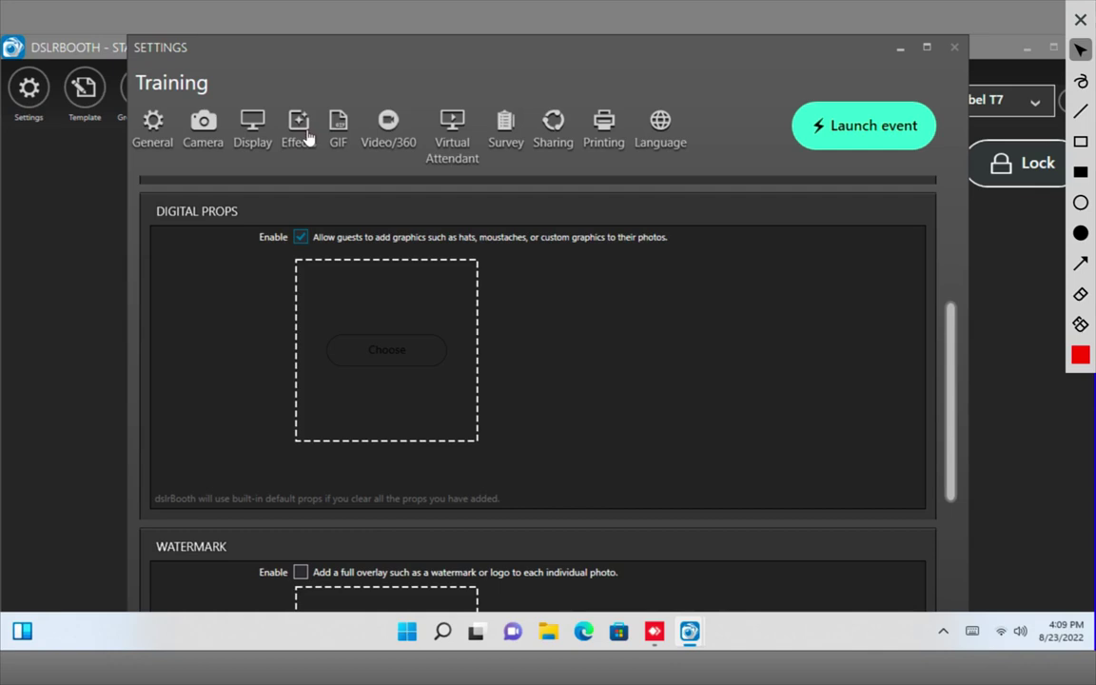
# In the GIF settings, set the boomerang Length to 3 seconds and its Delay Between Frames to 175 ms.
pyautogui.click(339, 138)
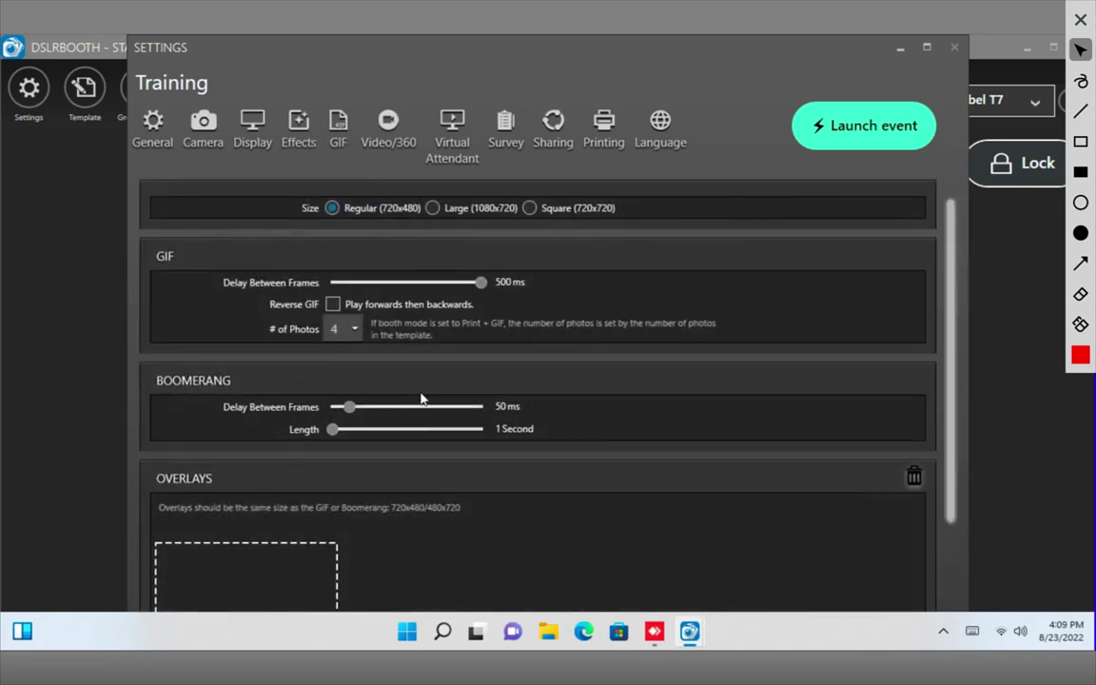
pyautogui.scroll(-2, 418, 395)
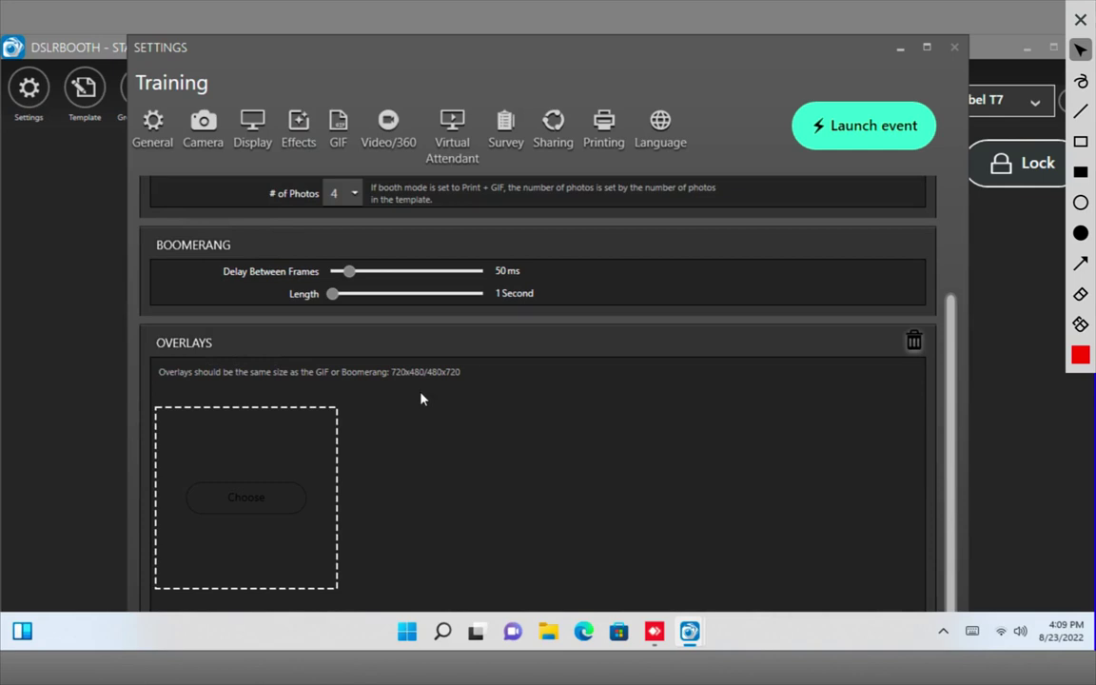
pyautogui.click(481, 296)
pyautogui.click(480, 296)
pyautogui.click(428, 272)
pyautogui.click(426, 274)
pyautogui.click(425, 274)
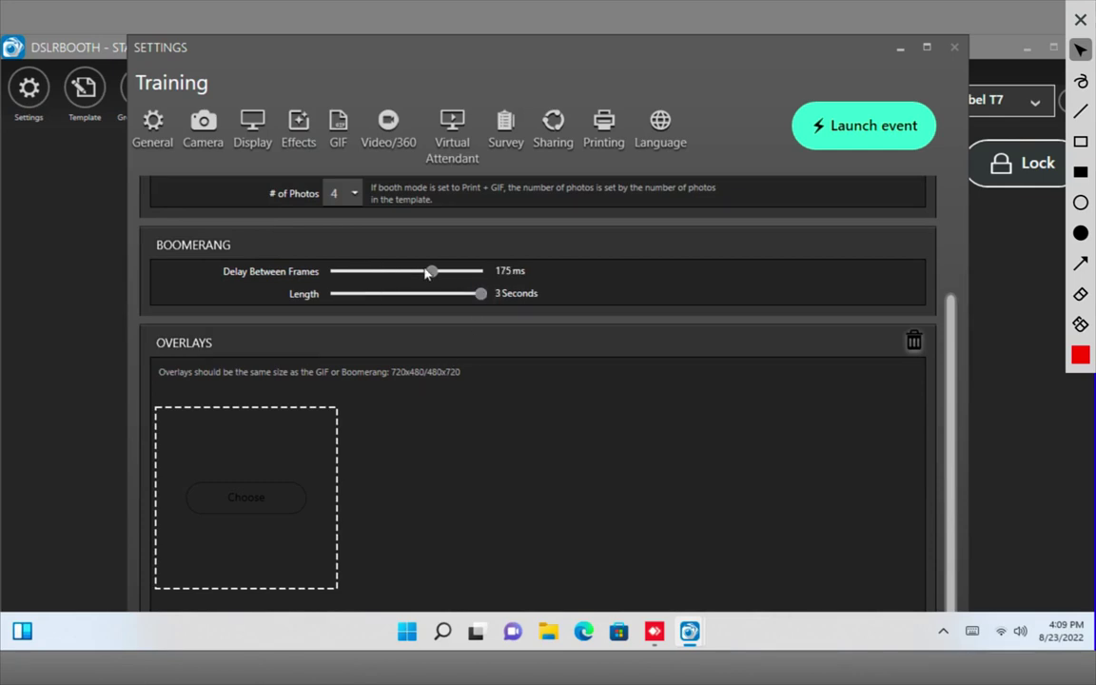
pyautogui.scroll(2, 579, 354)
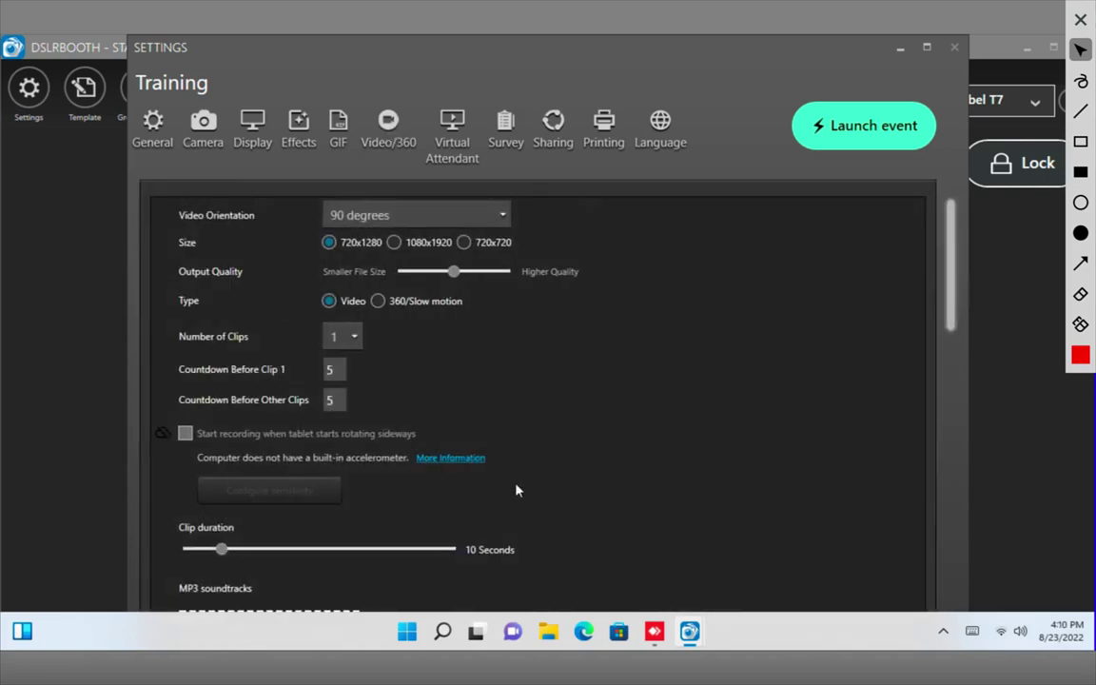
# Examine the Video/360 settings for orientation, size, output quality, type, clip countdowns, clip duration and soundtracks.
pyautogui.scroll(-2, 518, 494)
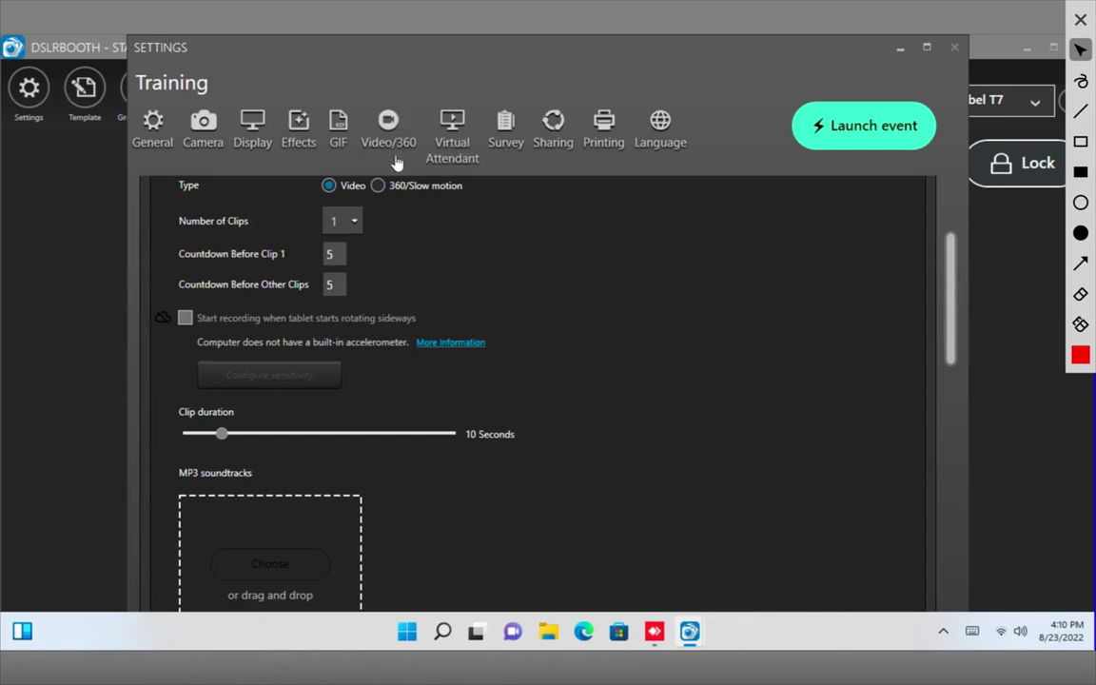
pyautogui.scroll(1, 544, 355)
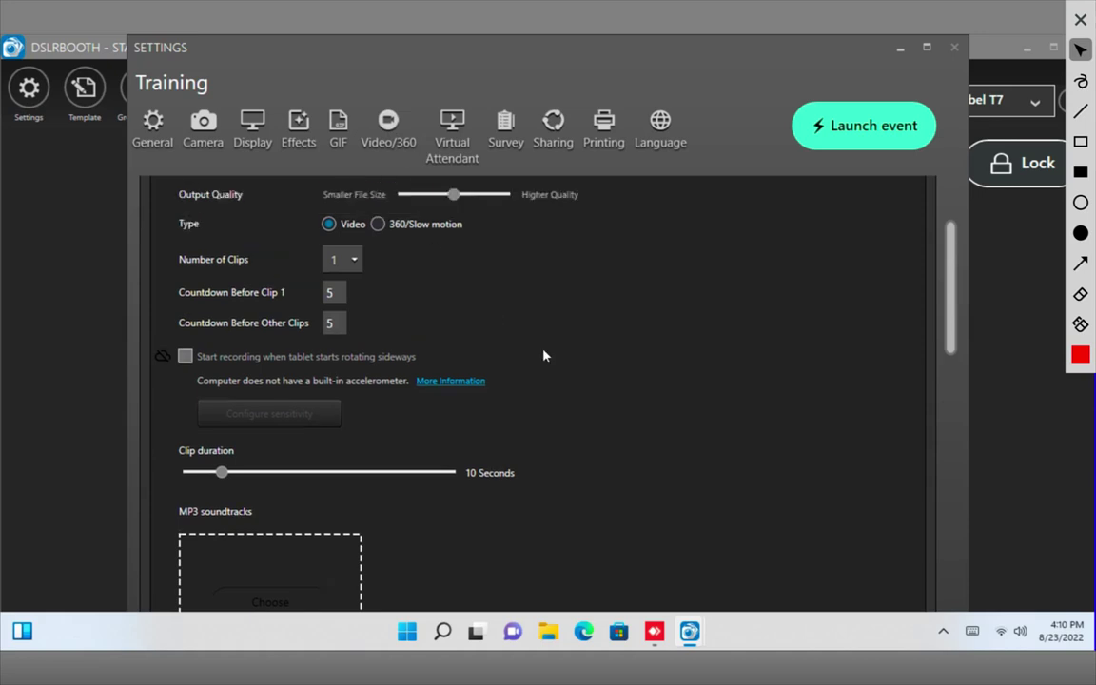
pyautogui.scroll(2, 547, 347)
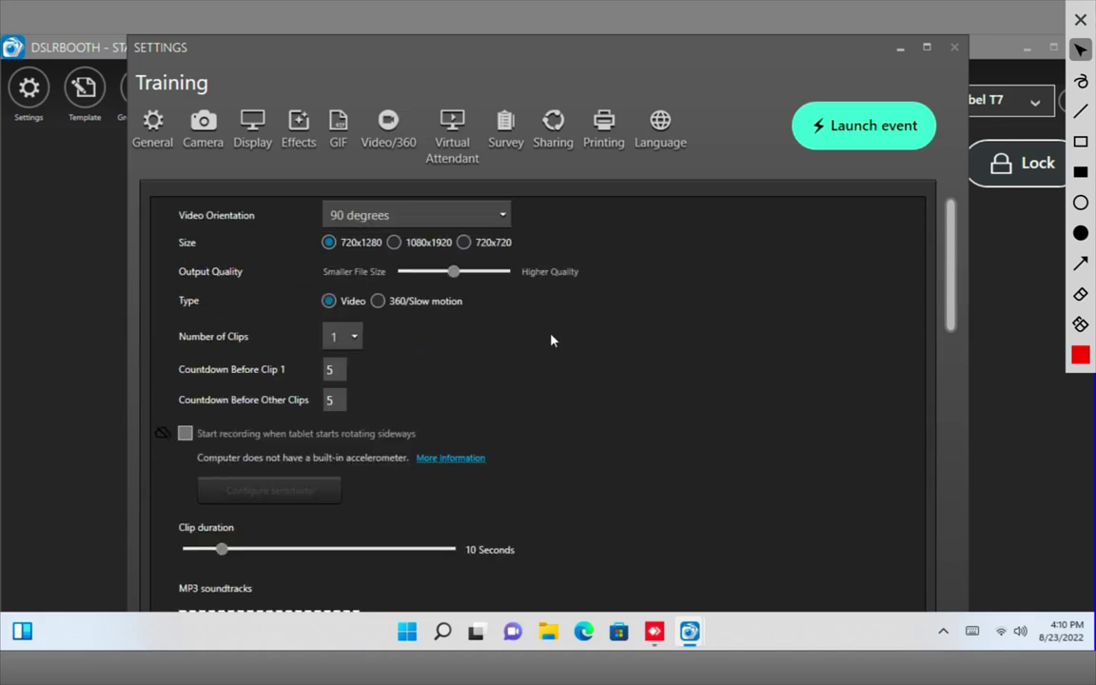
# Turn off Random for the virtual attendant's Before Countdown and After Capture media, and view the available styles.
pyautogui.click(451, 133)
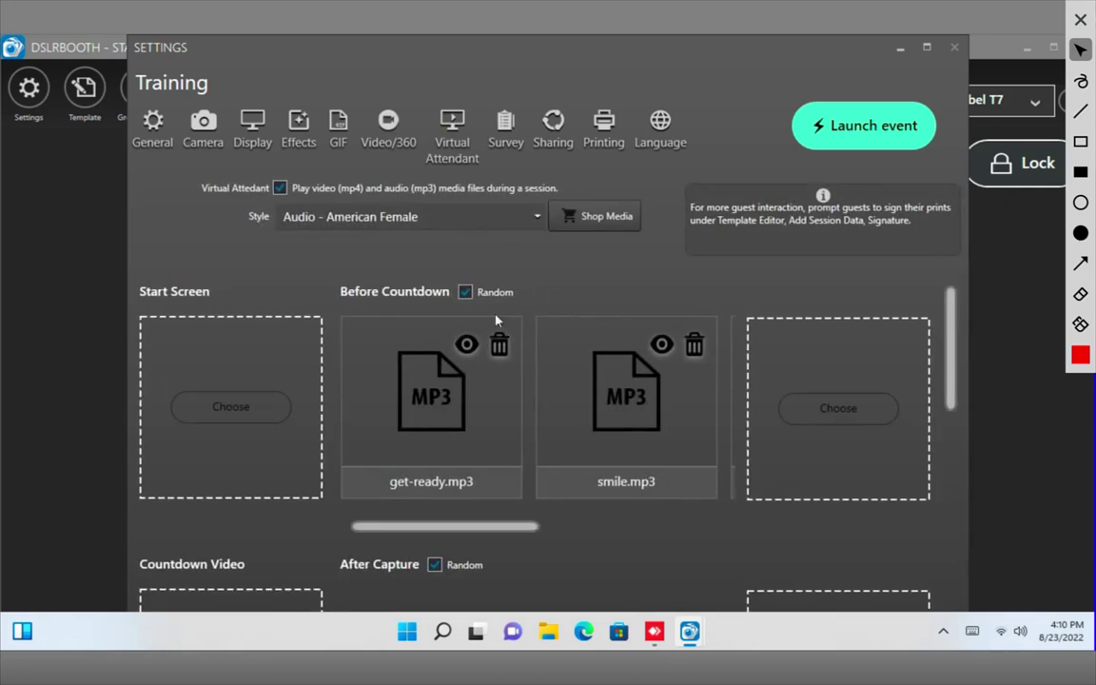
pyautogui.click(465, 292)
pyautogui.click(436, 567)
pyautogui.scroll(-10, 857, 391)
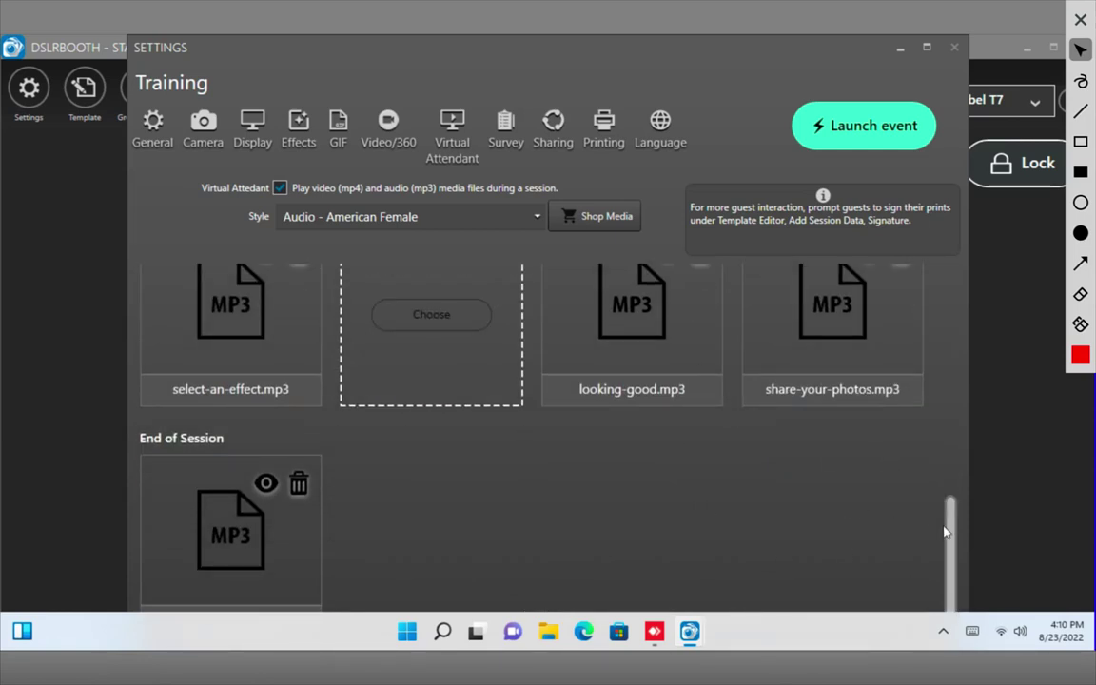
pyautogui.moveTo(949, 533); pyautogui.dragTo(938, 263)
pyautogui.click(447, 219)
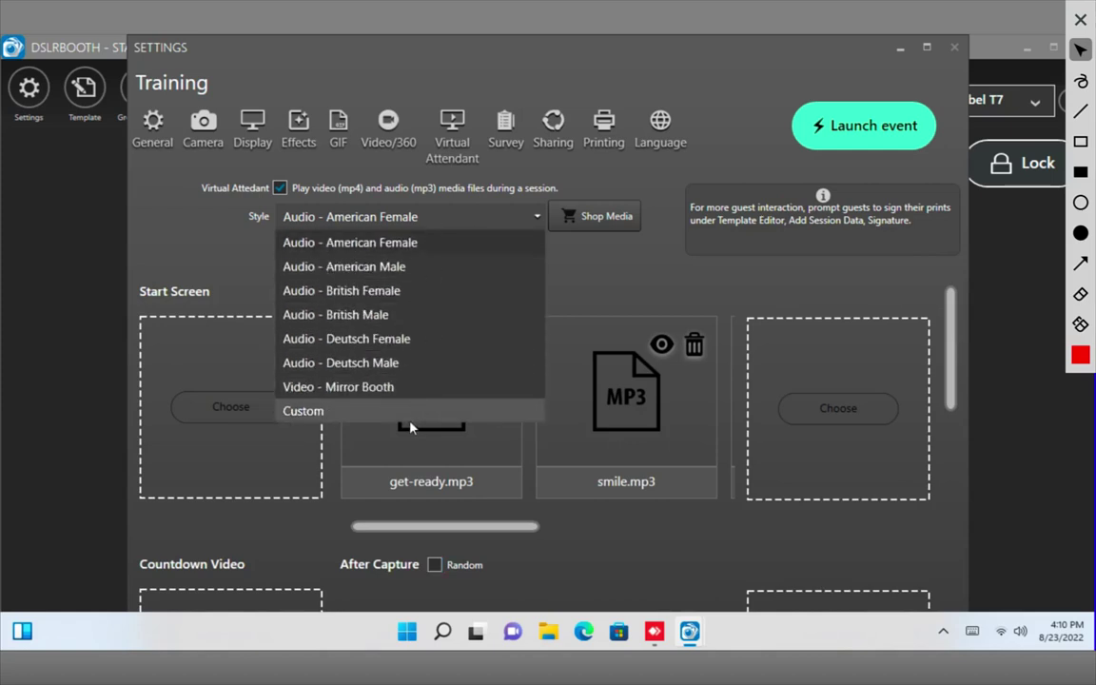
pyautogui.click(585, 310)
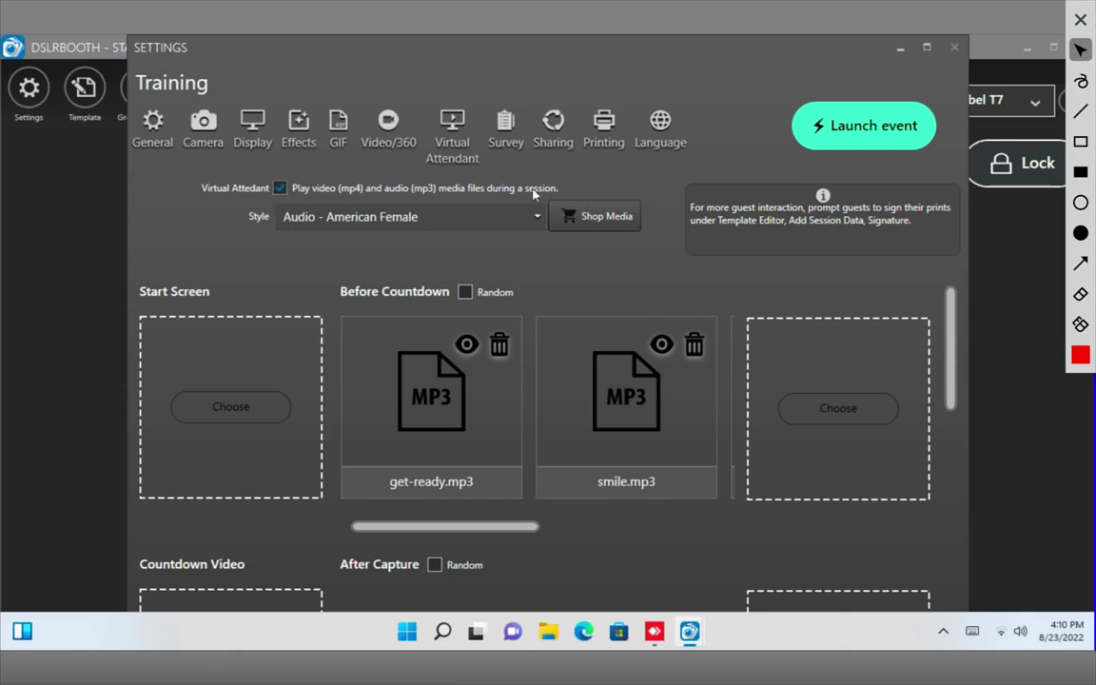
# Look over the survey settings and enable email delivery in the sharing settings.
pyautogui.click(504, 139)
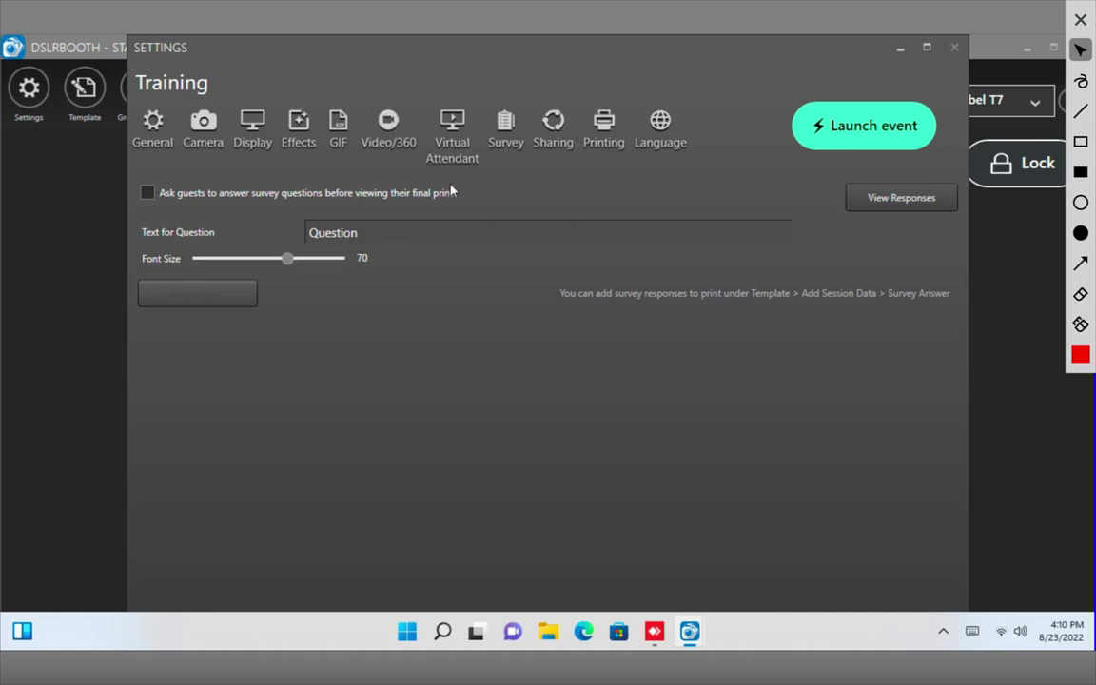
pyautogui.click(553, 133)
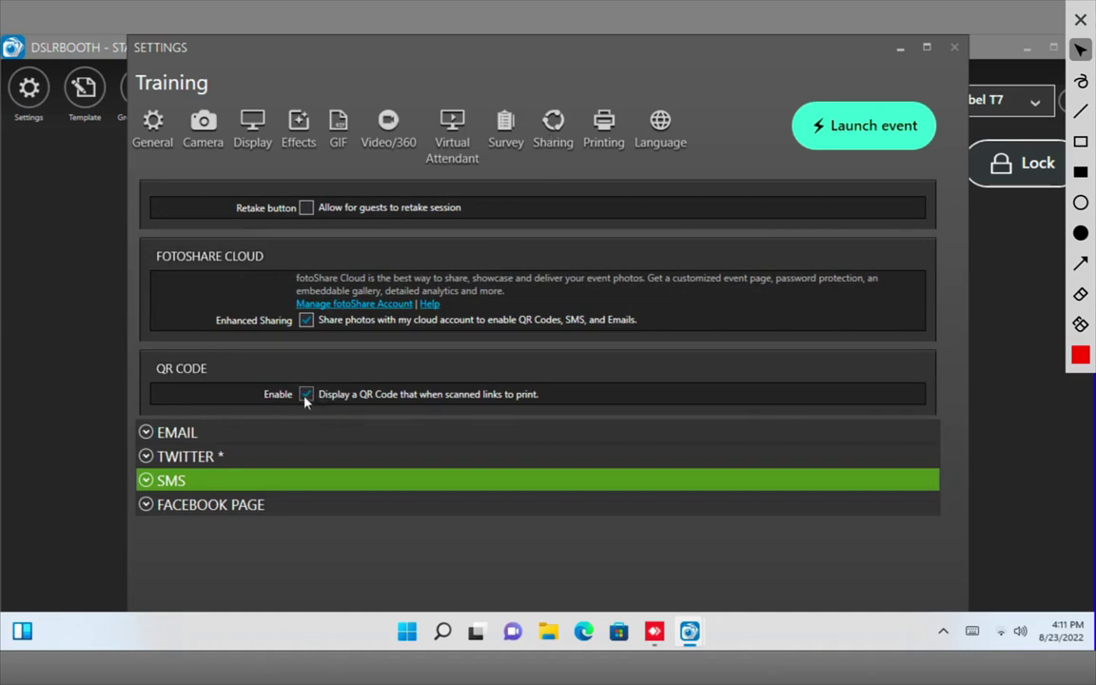
pyautogui.click(282, 439)
pyautogui.click(285, 439)
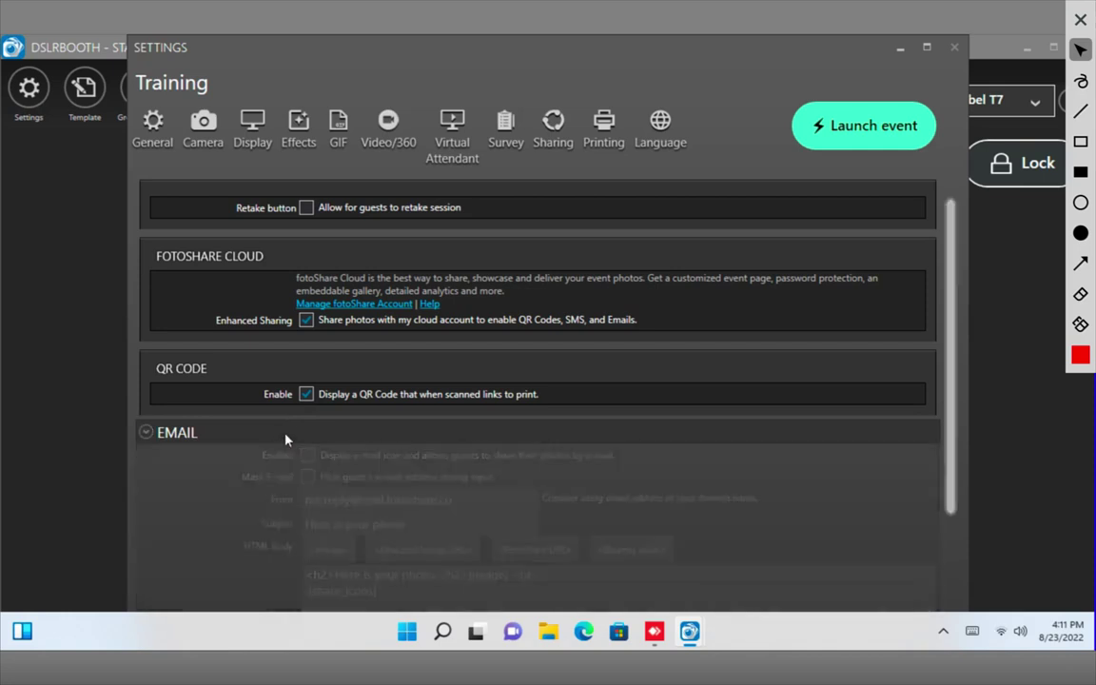
pyautogui.click(285, 439)
pyautogui.click(278, 440)
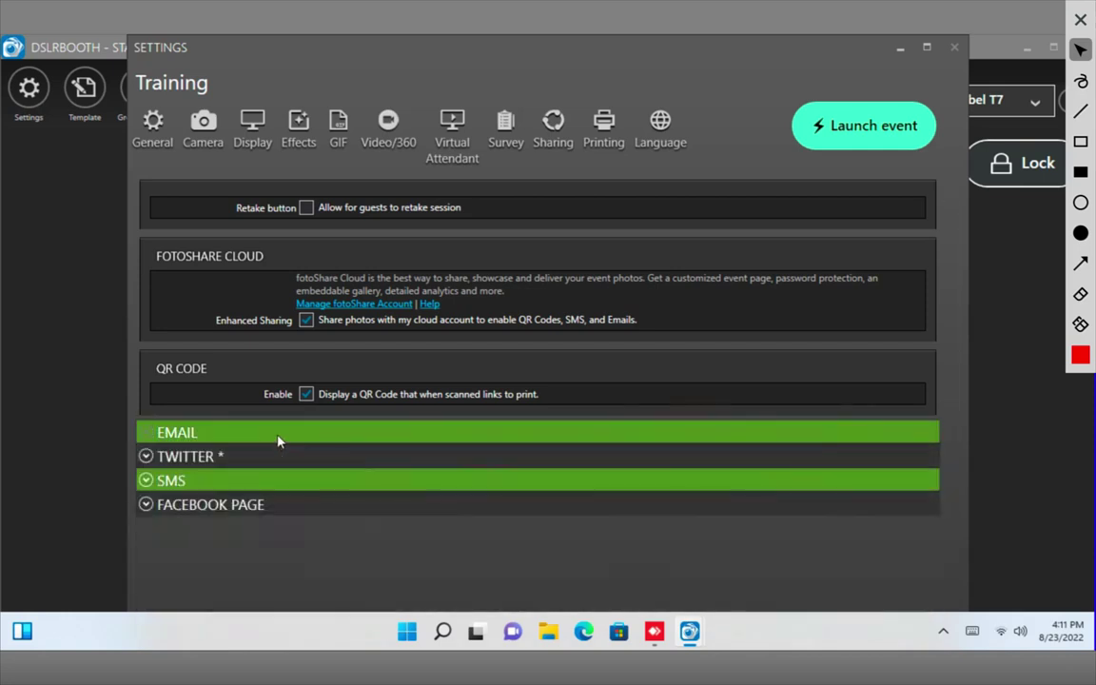